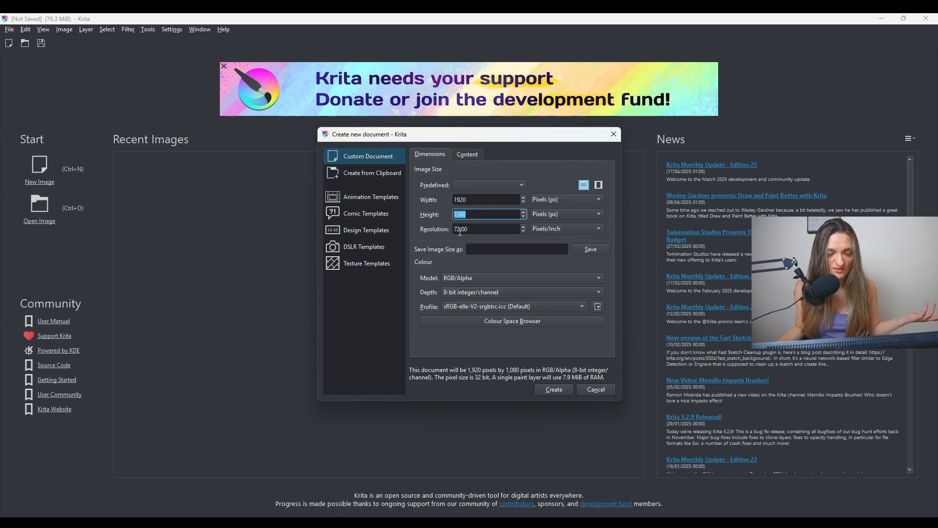
Step: Create a custom document of 1920 × 1080 px at 72 pixels per inch
{"action": "left_click_drag", "start_coordinate": [473, 232], "coordinate": [456, 229]}
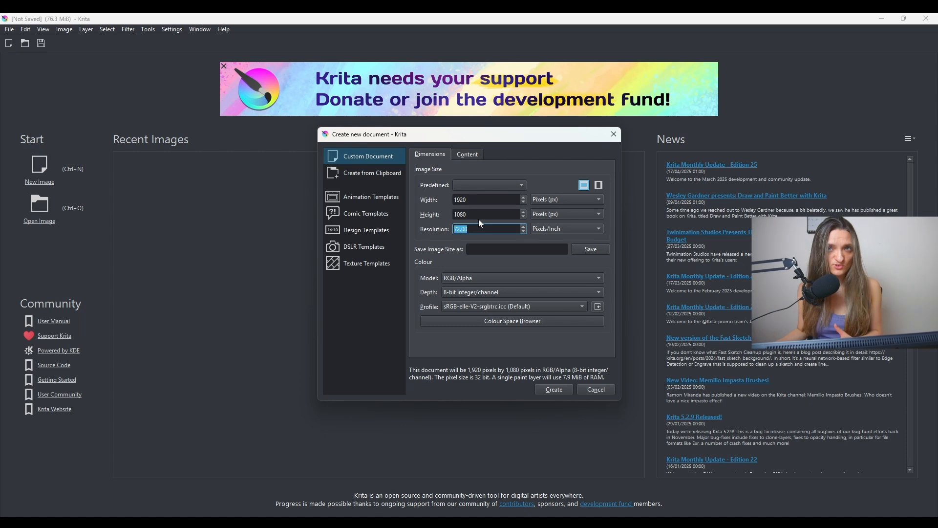
{"action": "left_click", "coordinate": [562, 391]}
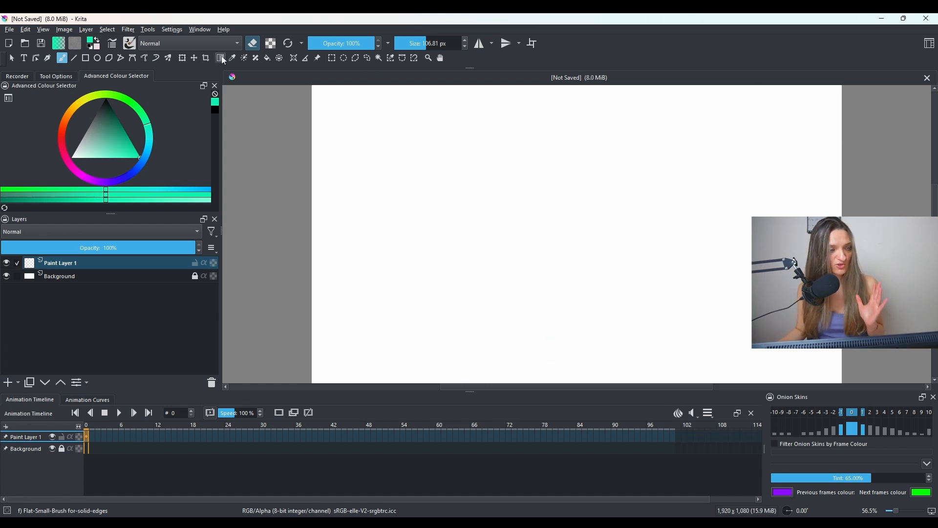
{"action": "left_click", "coordinate": [207, 30]}
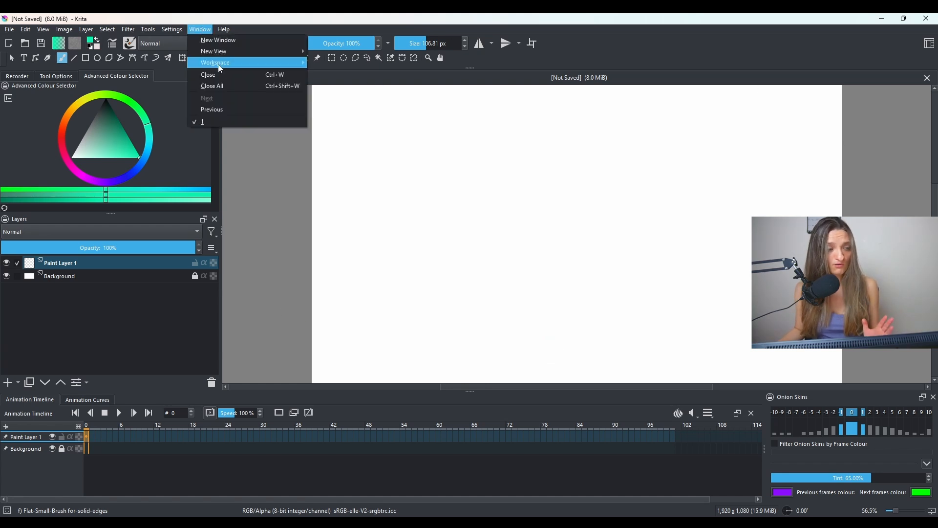
{"action": "mouse_move", "coordinate": [224, 66]}
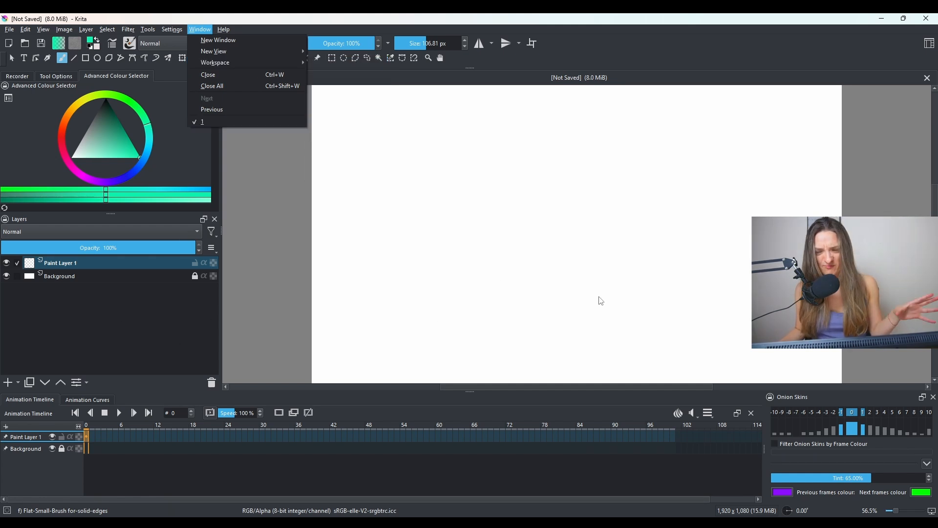
{"action": "left_click", "coordinate": [28, 396]}
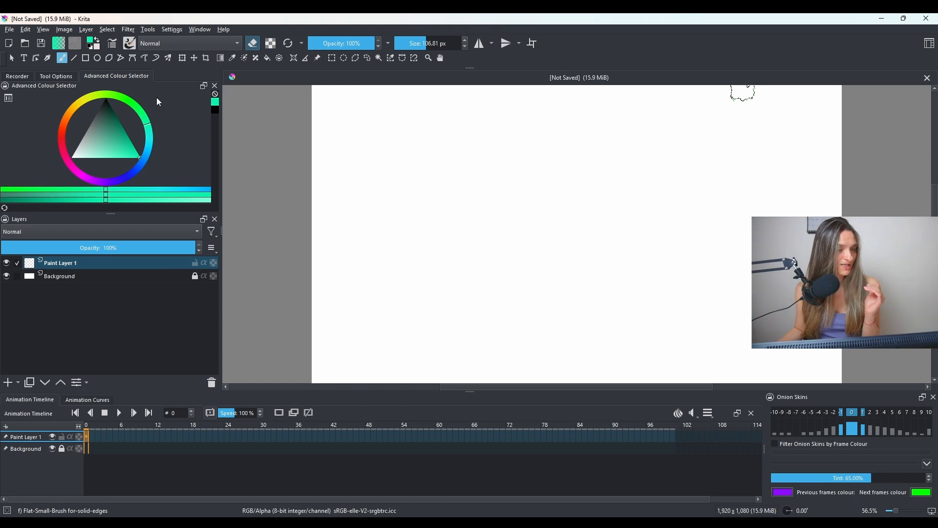
Step: Set the painting colour to black and choose the Bristles-5 Flat brush preset
{"action": "left_click_drag", "start_coordinate": [110, 122], "coordinate": [81, 104]}
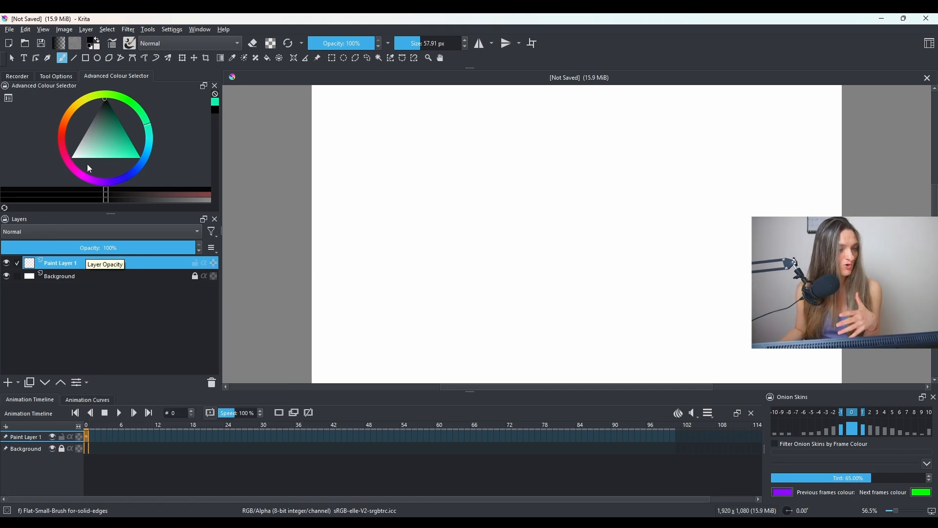
{"action": "left_click", "coordinate": [130, 44]}
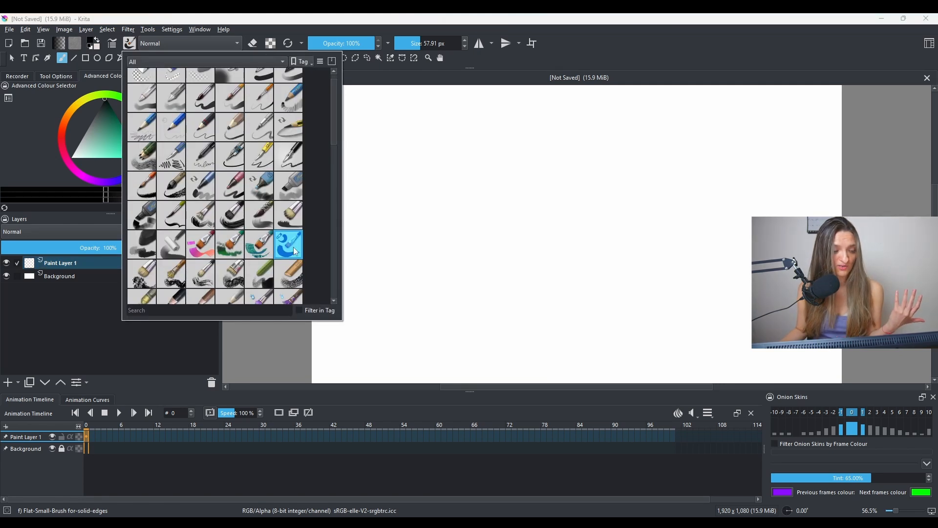
{"action": "mouse_move", "coordinate": [293, 247]}
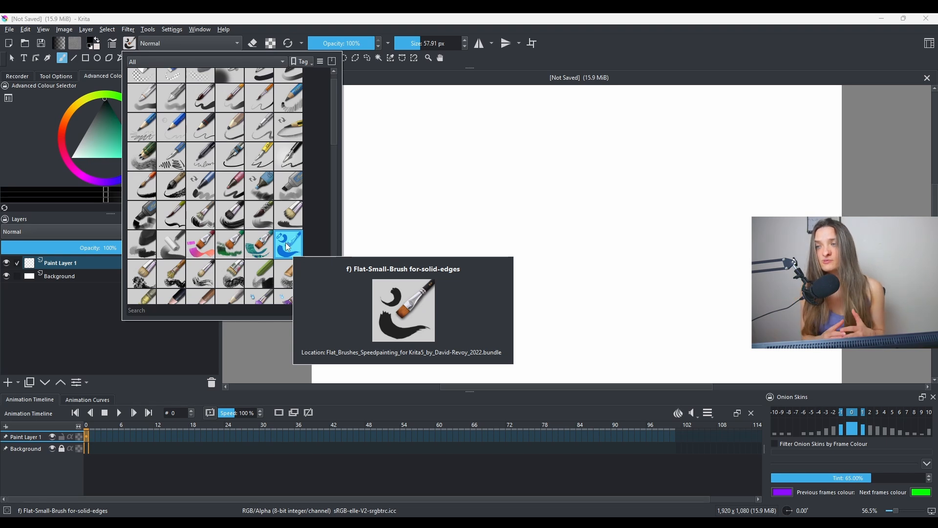
{"action": "scroll", "coordinate": [242, 212], "scroll_direction": "up", "scroll_amount": 1}
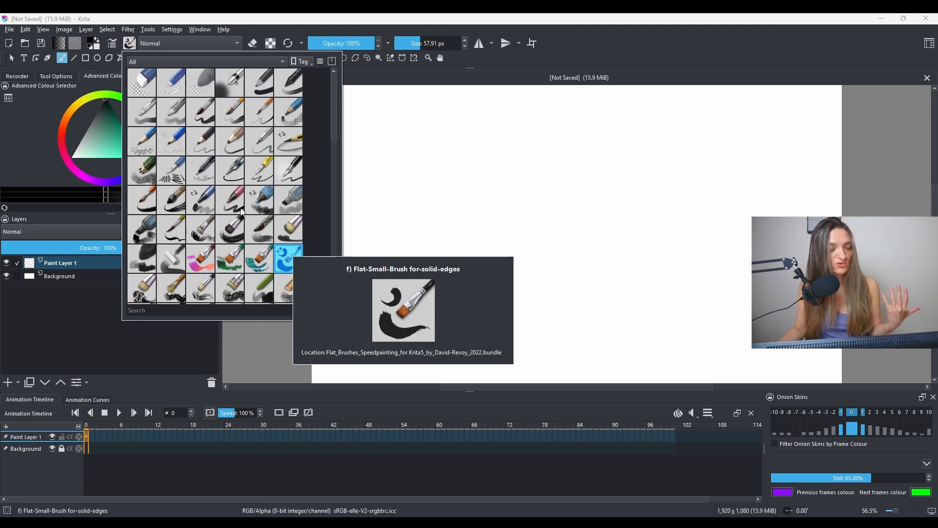
{"action": "left_click", "coordinate": [282, 227]}
{"action": "left_click_drag", "start_coordinate": [483, 171], "coordinate": [515, 239]}
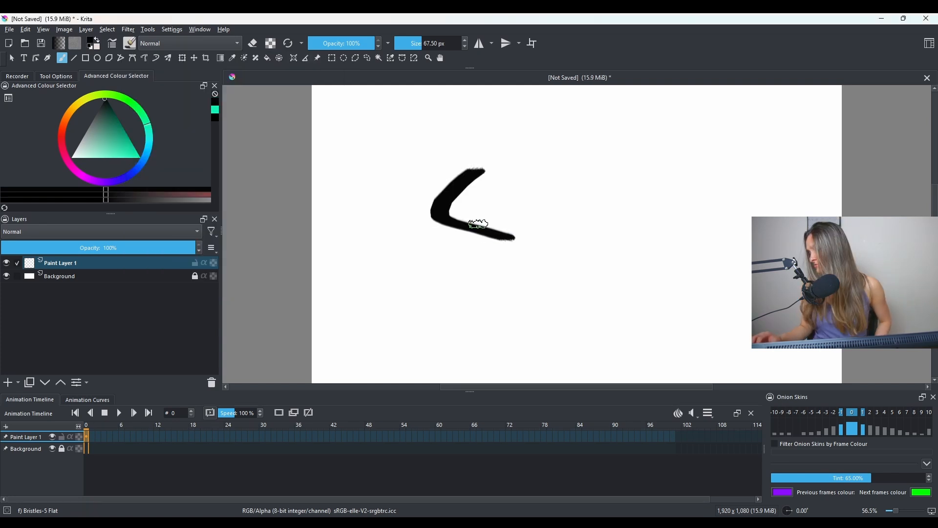
{"action": "key", "text": "ctrl+z"}
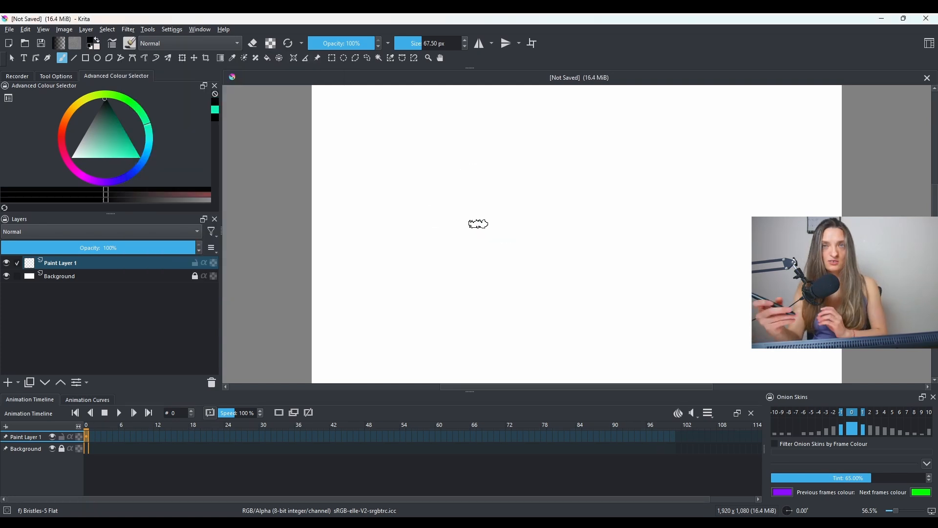
{"action": "mouse_move", "coordinate": [482, 139]}
{"action": "left_mouse_down"}
{"action": "mouse_move", "coordinate": [412, 301]}
{"action": "mouse_move", "coordinate": [535, 271]}
{"action": "left_mouse_up"}
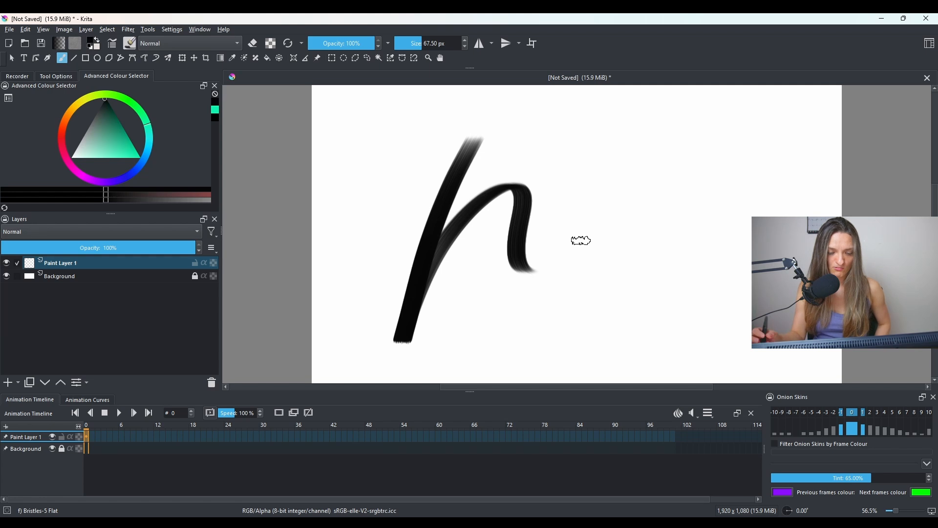
{"action": "key", "text": "ctrl+z"}
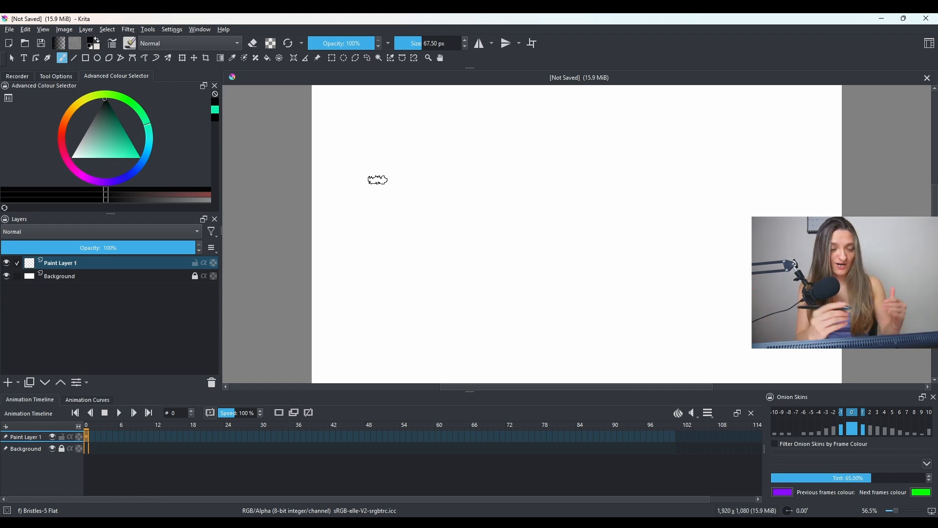
Step: Paint the letters K, R, i and t in large black brush lettering across the canvas on Paint Layer 1
{"action": "left_click_drag", "start_coordinate": [383, 154], "coordinate": [367, 323]}
{"action": "left_click_drag", "start_coordinate": [377, 235], "coordinate": [461, 159]}
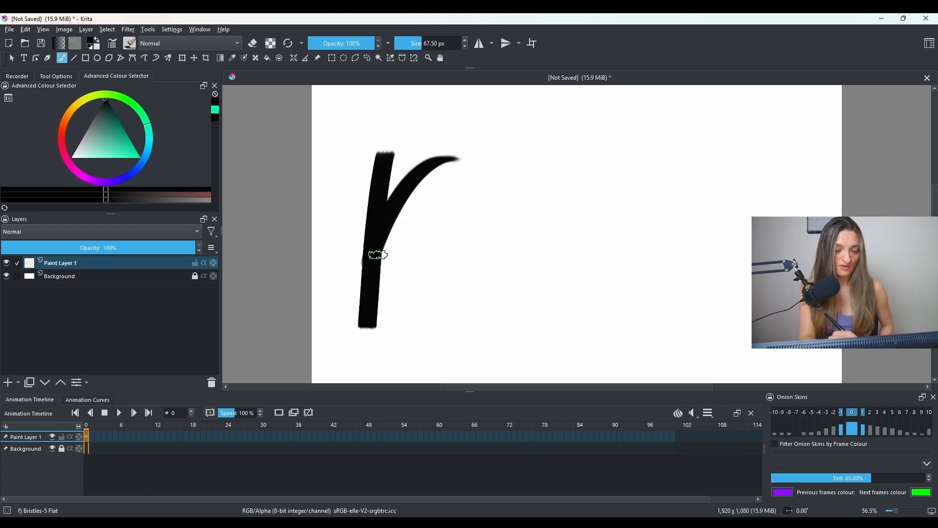
{"action": "left_click_drag", "start_coordinate": [374, 252], "coordinate": [426, 323]}
{"action": "mouse_move", "coordinate": [472, 243]}
{"action": "left_mouse_down"}
{"action": "mouse_move", "coordinate": [467, 297]}
{"action": "mouse_move", "coordinate": [470, 259]}
{"action": "mouse_move", "coordinate": [470, 297]}
{"action": "mouse_move", "coordinate": [525, 329]}
{"action": "left_mouse_up"}
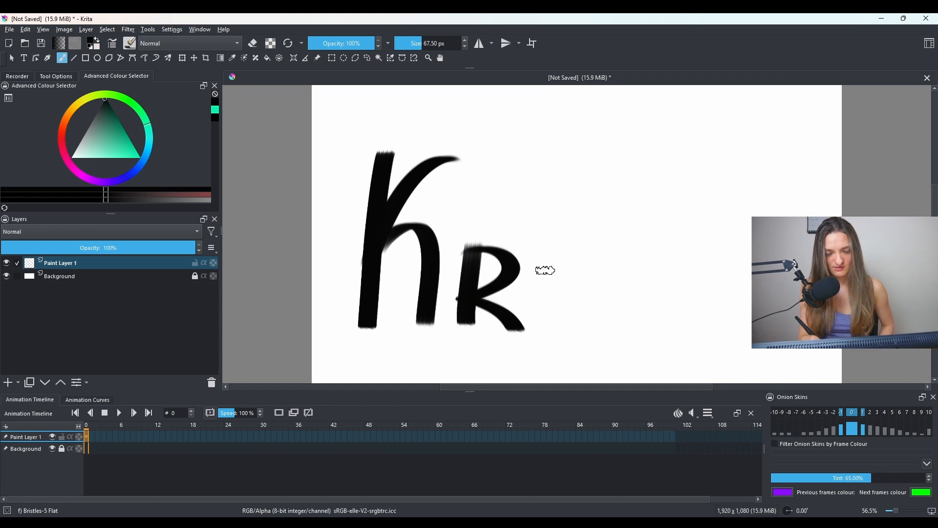
{"action": "left_click_drag", "start_coordinate": [545, 264], "coordinate": [545, 330]}
{"action": "left_click_drag", "start_coordinate": [547, 222], "coordinate": [546, 237]}
{"action": "mouse_move", "coordinate": [621, 185]}
{"action": "left_mouse_down"}
{"action": "mouse_move", "coordinate": [600, 222]}
{"action": "mouse_move", "coordinate": [657, 310]}
{"action": "left_mouse_up"}
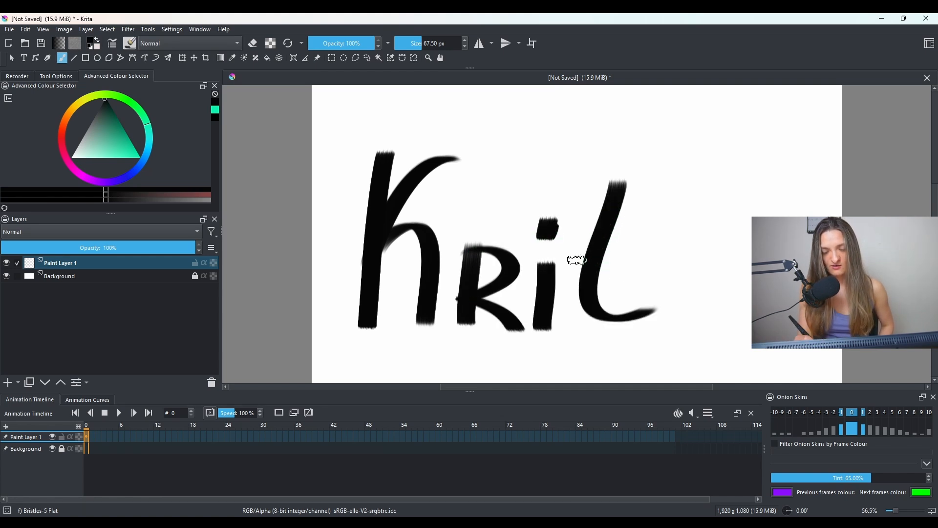
{"action": "left_click_drag", "start_coordinate": [569, 261], "coordinate": [641, 257]}
Step: Finish the word Krita after the t, replacing the lowercase last letter with a capital A
{"action": "mouse_move", "coordinate": [726, 256]}
{"action": "left_mouse_down"}
{"action": "mouse_move", "coordinate": [698, 309]}
{"action": "mouse_move", "coordinate": [722, 279]}
{"action": "mouse_move", "coordinate": [748, 326]}
{"action": "left_mouse_up"}
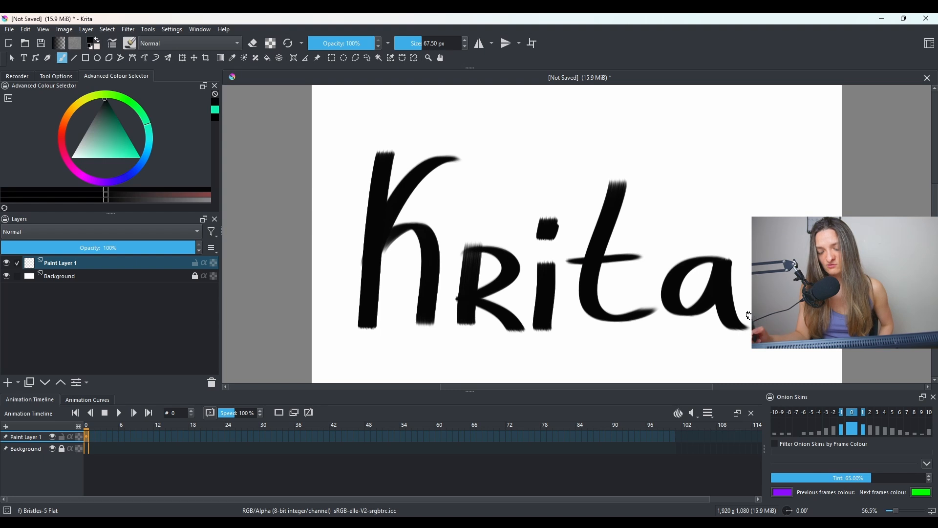
{"action": "key", "text": "ctrl+z"}
{"action": "left_click_drag", "start_coordinate": [674, 328], "coordinate": [718, 256]}
{"action": "left_click_drag", "start_coordinate": [718, 256], "coordinate": [748, 330]}
{"action": "left_click_drag", "start_coordinate": [674, 304], "coordinate": [727, 302]}
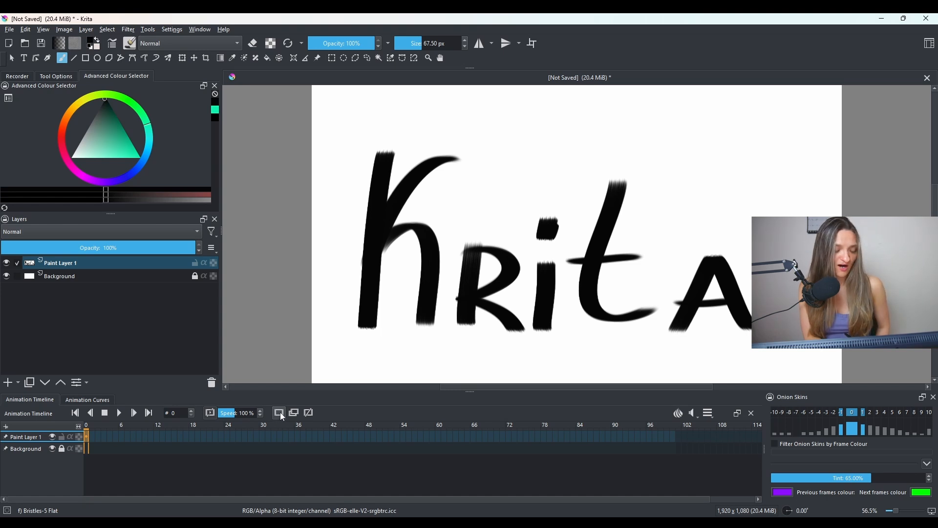
Step: Duplicate the lettering keyframe to frame 3 and erase the A there
{"action": "left_click", "coordinate": [295, 414]}
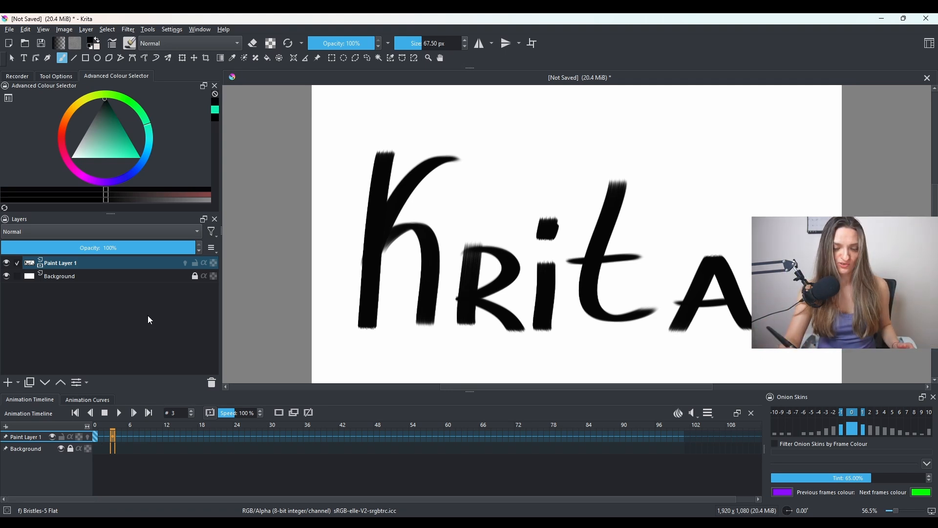
{"action": "key", "text": "e"}
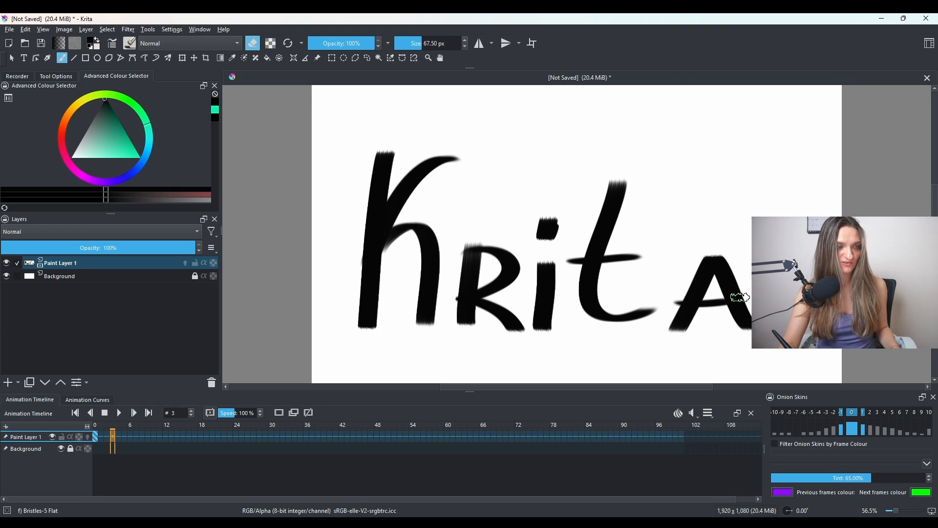
{"action": "mouse_move", "coordinate": [741, 302]}
{"action": "left_mouse_down"}
{"action": "mouse_move", "coordinate": [721, 248]}
{"action": "mouse_move", "coordinate": [708, 249]}
{"action": "mouse_move", "coordinate": [714, 267]}
{"action": "mouse_move", "coordinate": [701, 288]}
{"action": "mouse_move", "coordinate": [690, 260]}
{"action": "left_mouse_up"}
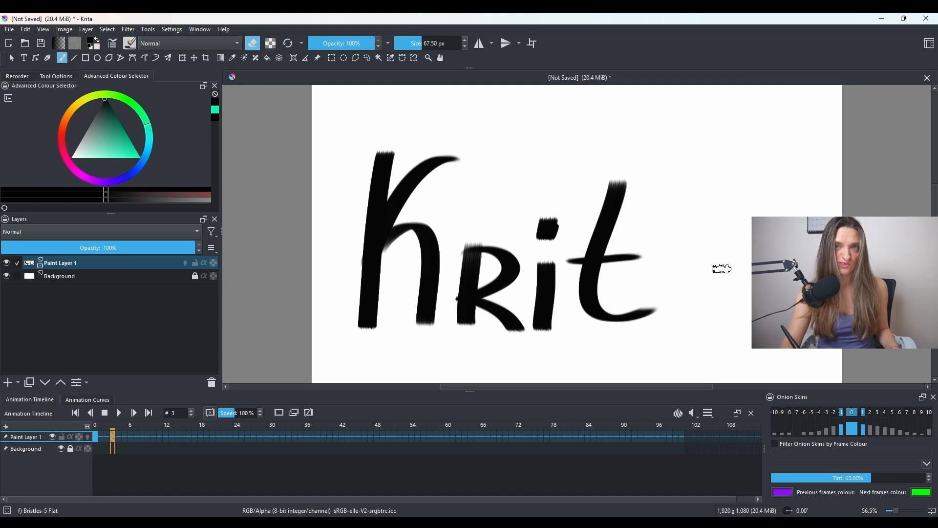
Step: Add duplicate keyframes at frames 6 and 9, erasing the lower part of the t at frame 6 and the rest at frame 9
{"action": "left_click", "coordinate": [130, 437]}
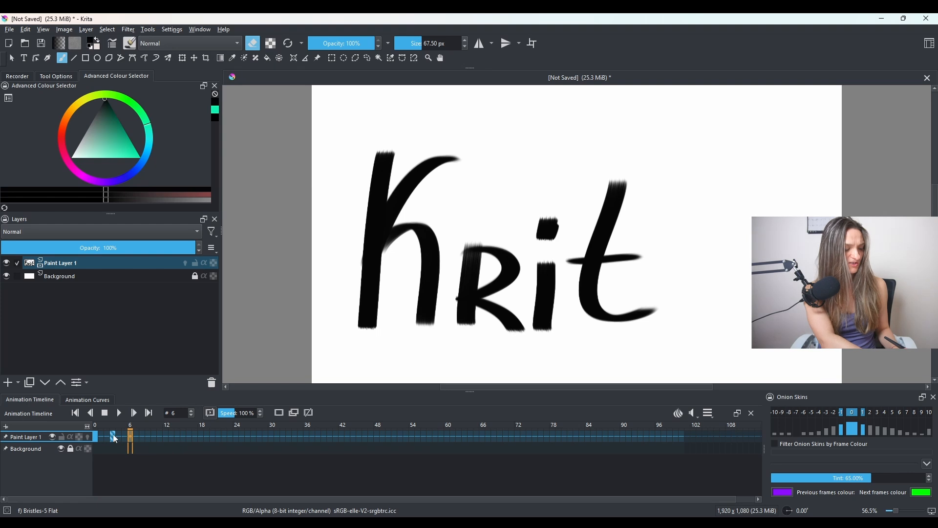
{"action": "left_click", "coordinate": [113, 437]}
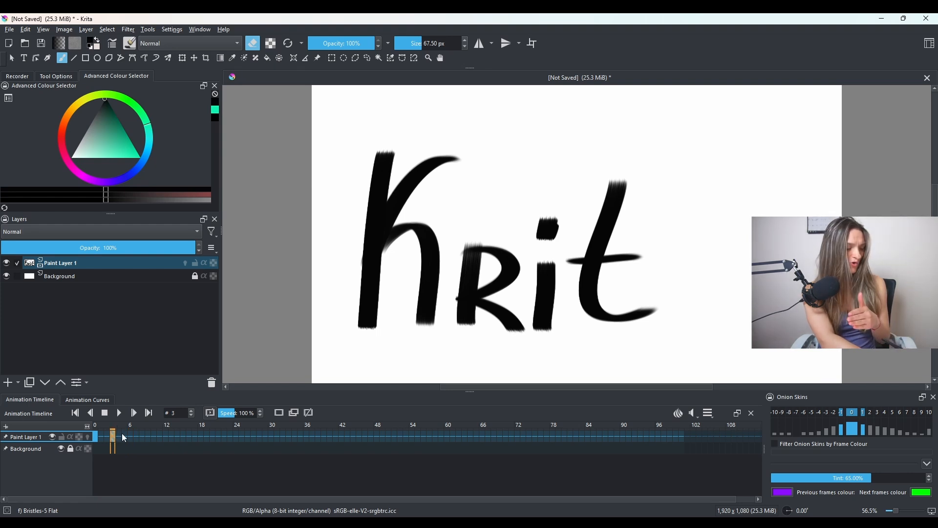
{"action": "left_click", "coordinate": [120, 437]}
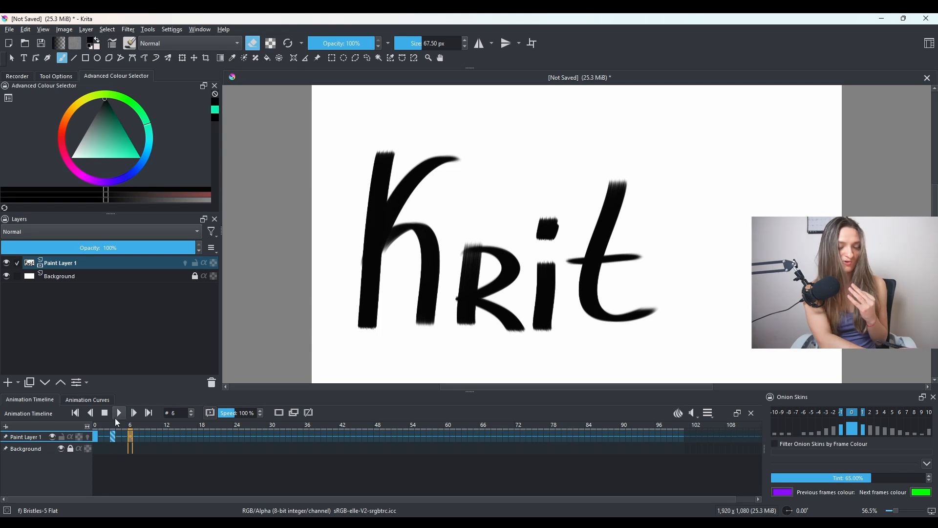
{"action": "key", "text": "Right"}
{"action": "mouse_move", "coordinate": [634, 319]}
{"action": "left_mouse_down"}
{"action": "mouse_move", "coordinate": [606, 330]}
{"action": "mouse_move", "coordinate": [604, 301]}
{"action": "mouse_move", "coordinate": [585, 328]}
{"action": "mouse_move", "coordinate": [596, 299]}
{"action": "left_mouse_up"}
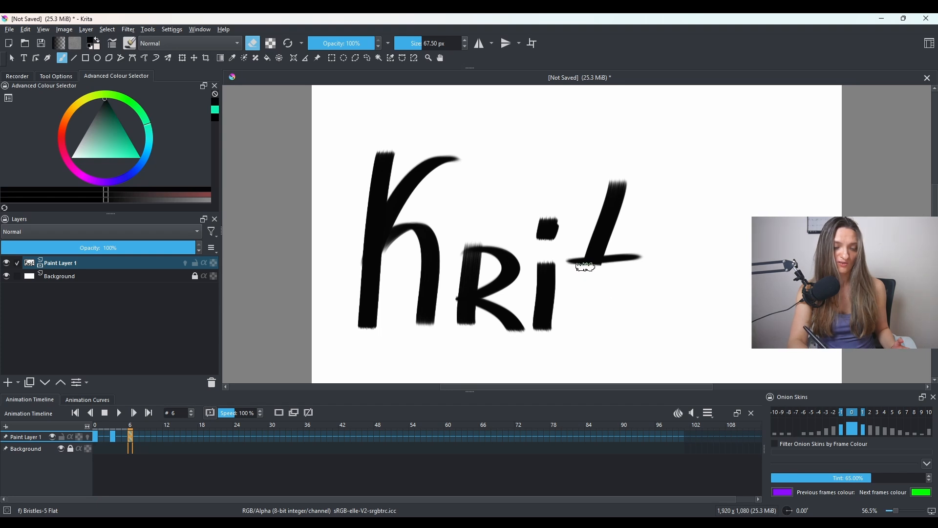
{"action": "mouse_move", "coordinate": [589, 249]}
{"action": "left_mouse_down"}
{"action": "mouse_move", "coordinate": [603, 248]}
{"action": "mouse_move", "coordinate": [620, 184]}
{"action": "mouse_move", "coordinate": [593, 242]}
{"action": "left_mouse_up"}
{"action": "mouse_move", "coordinate": [589, 251]}
{"action": "left_mouse_down"}
{"action": "mouse_move", "coordinate": [614, 269]}
{"action": "mouse_move", "coordinate": [632, 253]}
{"action": "left_mouse_up"}
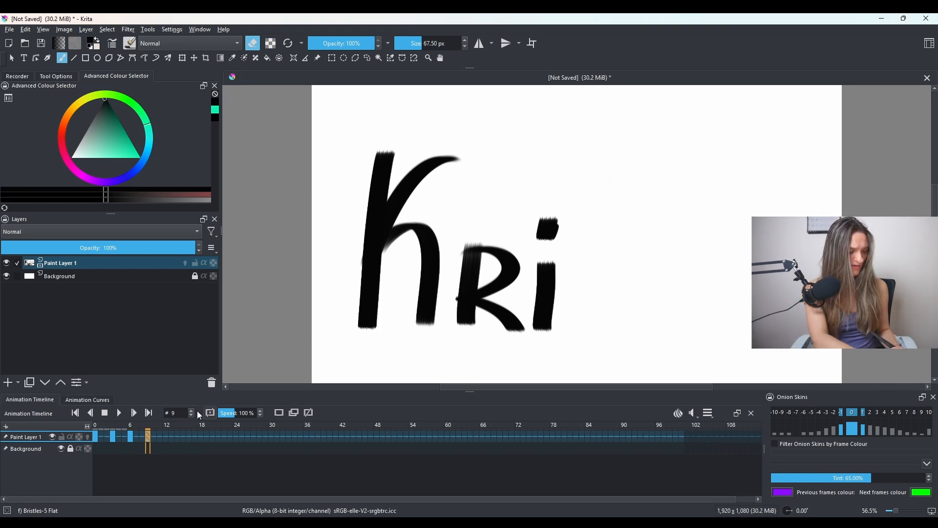
Step: Add duplicate keyframes at frames 12 and 15, erasing the dot of the i at frame 12 and its stem at frame 15
{"action": "left_click", "coordinate": [165, 437]}
{"action": "left_click_drag", "start_coordinate": [551, 219], "coordinate": [545, 239]}
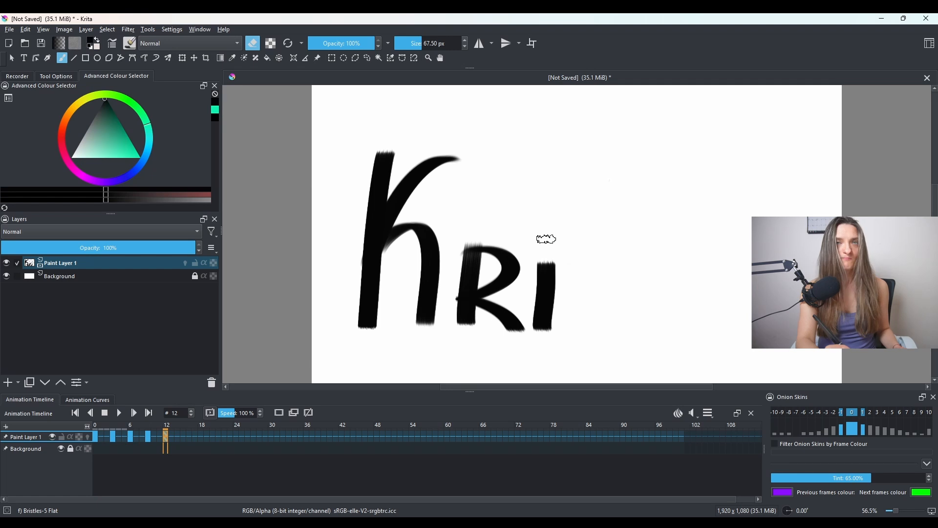
{"action": "left_click", "coordinate": [184, 437]}
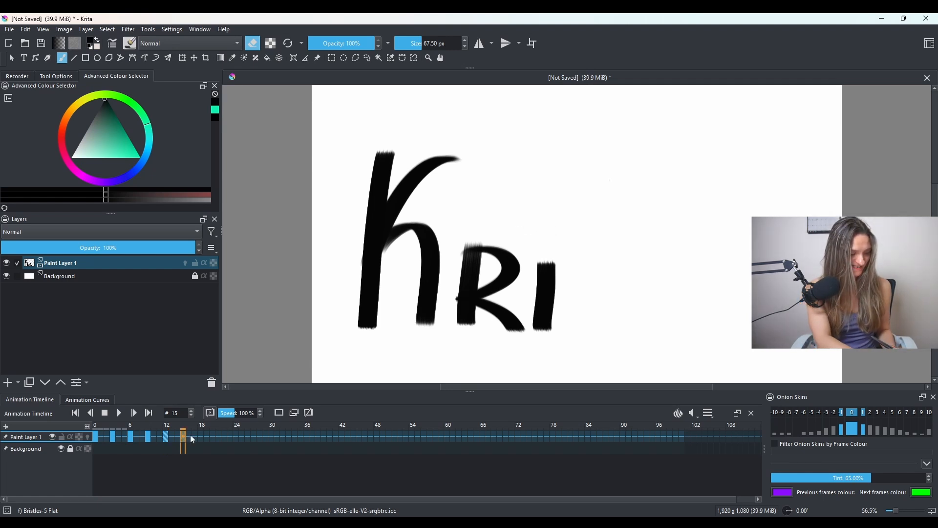
{"action": "left_click_drag", "start_coordinate": [545, 262], "coordinate": [545, 324]}
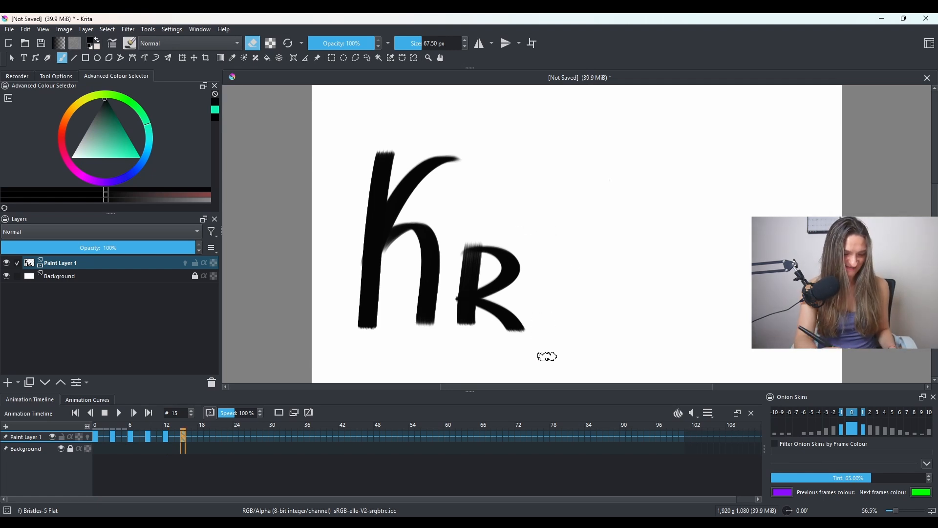
Step: Erase the R and K progressively on duplicate keyframes from frame 18 to 30, and add a blank keyframe at frame 33
{"action": "left_click", "coordinate": [201, 435]}
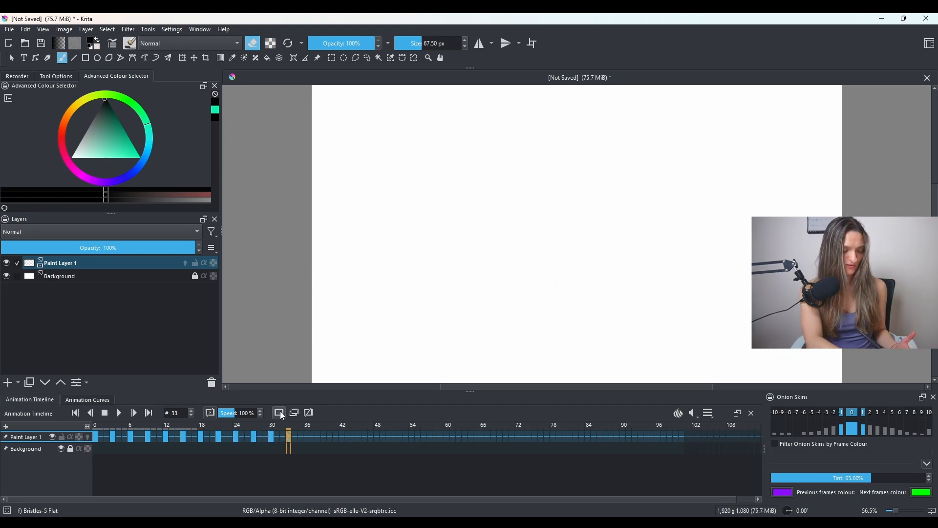
{"action": "left_click", "coordinate": [280, 413]}
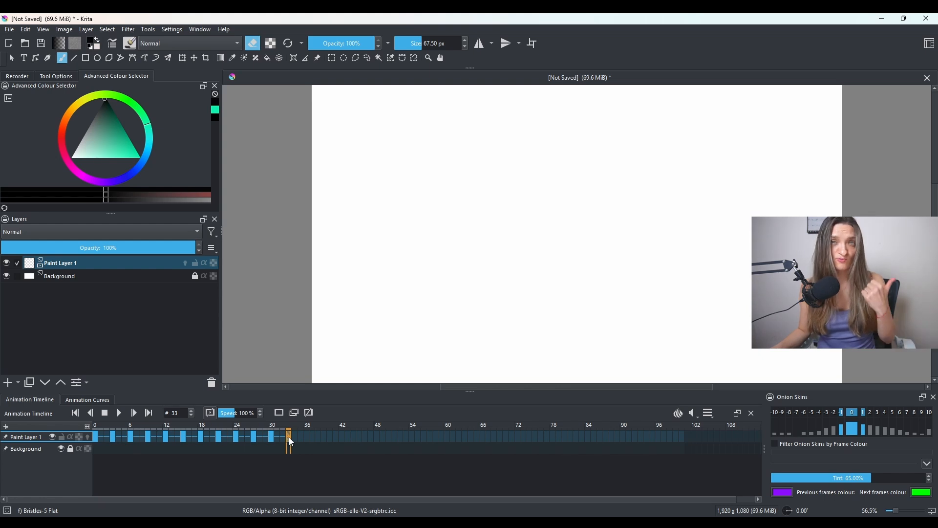
Step: Compare the full lettering at frame 0 with the blank keyframe at frame 33
{"action": "left_click", "coordinate": [97, 435]}
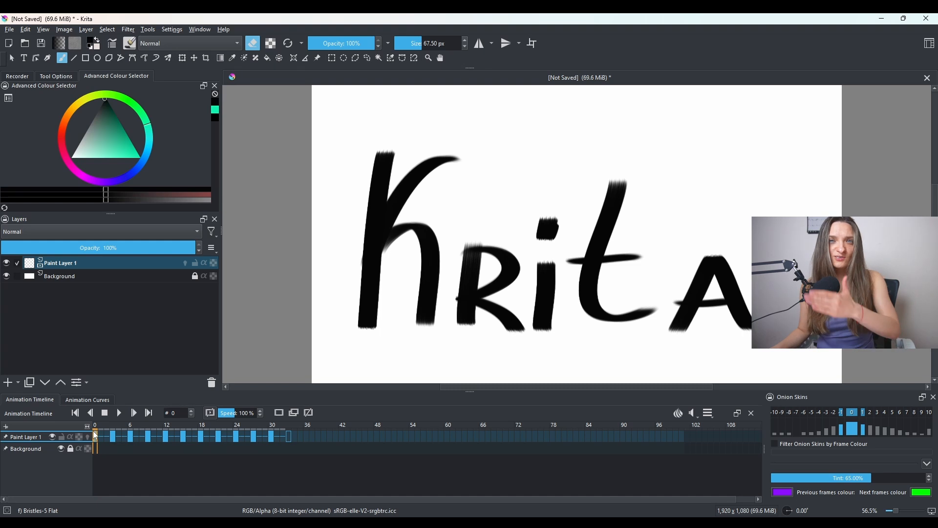
{"action": "left_click", "coordinate": [289, 438]}
{"action": "right_click", "coordinate": [288, 438]}
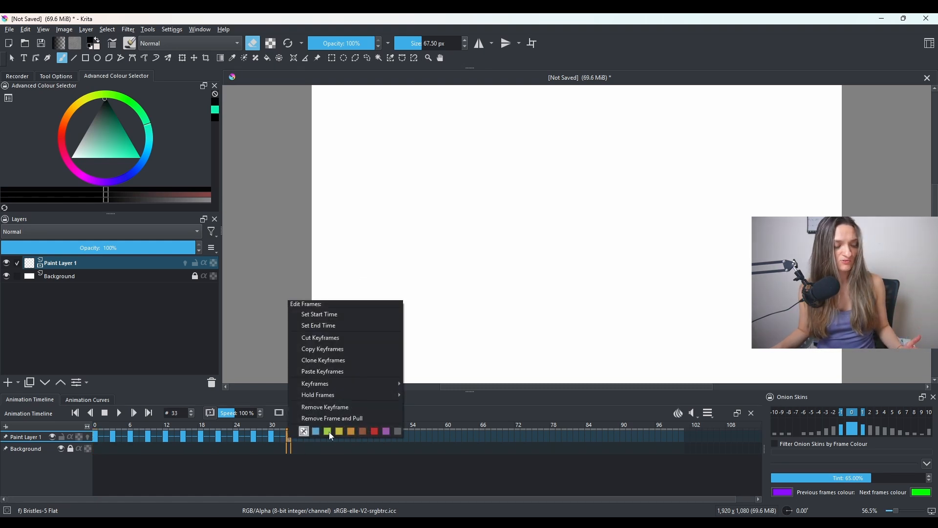
{"action": "left_click", "coordinate": [272, 437]}
{"action": "left_click", "coordinate": [289, 436]}
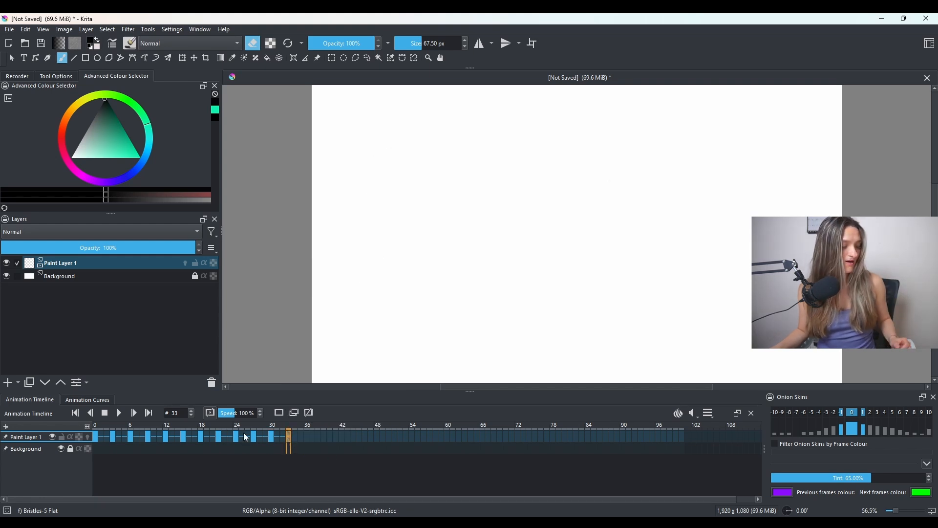
{"action": "left_click", "coordinate": [98, 439]}
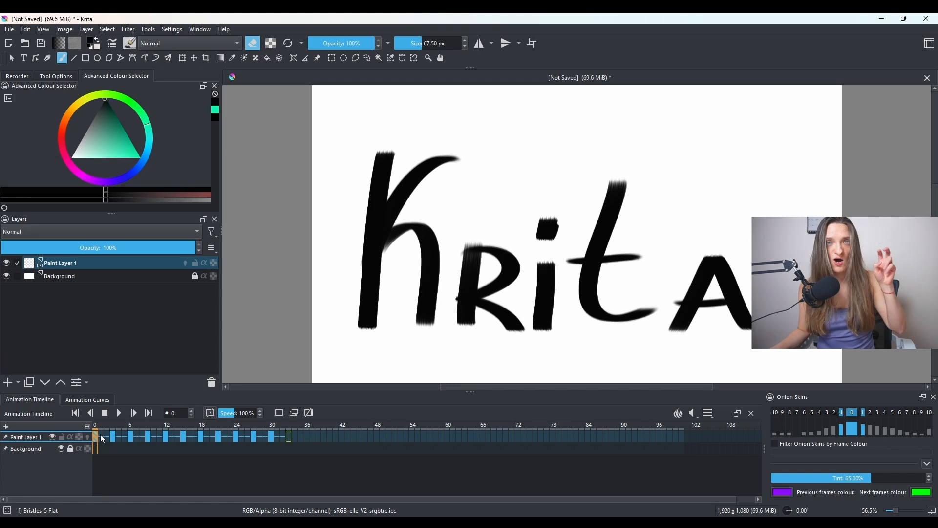
Step: Label the keyframe at frame 0 red, and mirror all the text layer's keyframes from frame 0 to 33
{"action": "right_click", "coordinate": [96, 435]}
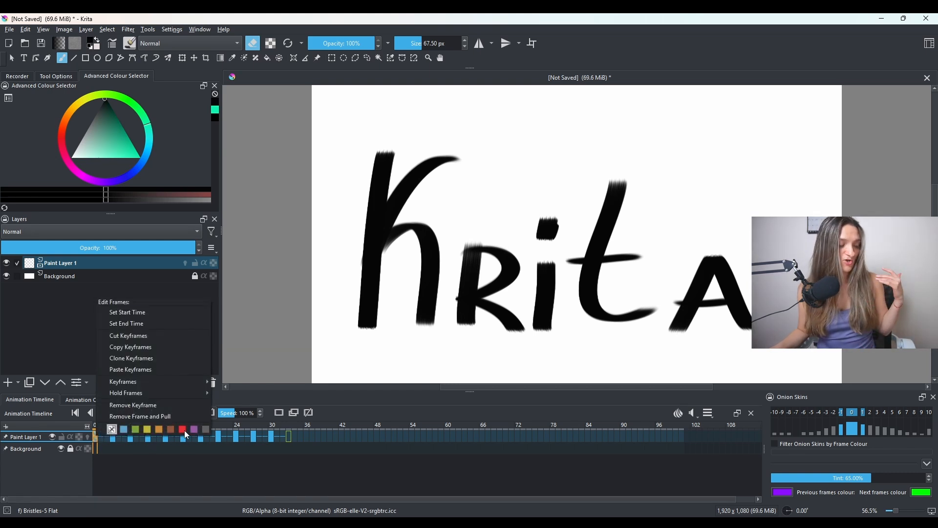
{"action": "left_click", "coordinate": [267, 440]}
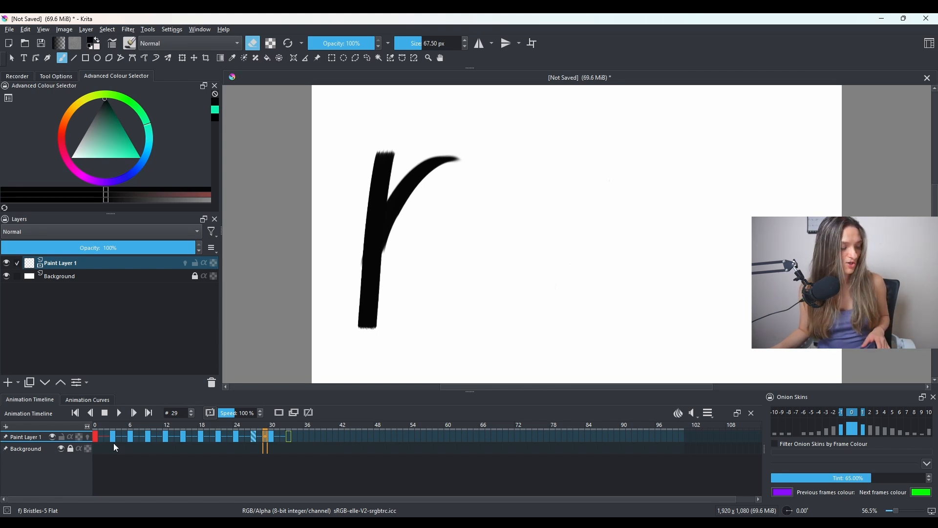
{"action": "left_click", "coordinate": [95, 437]}
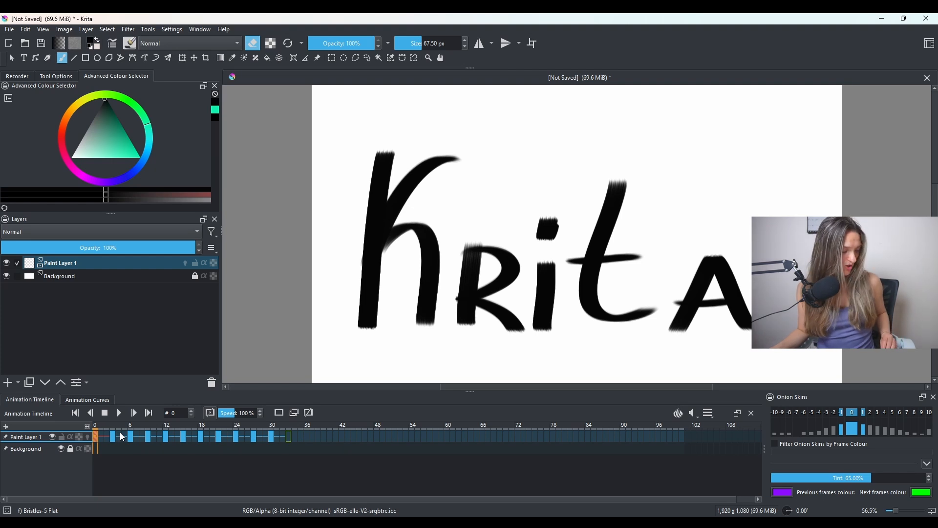
{"action": "left_click", "coordinate": [291, 437], "text": "shift"}
{"action": "right_click", "coordinate": [290, 435]}
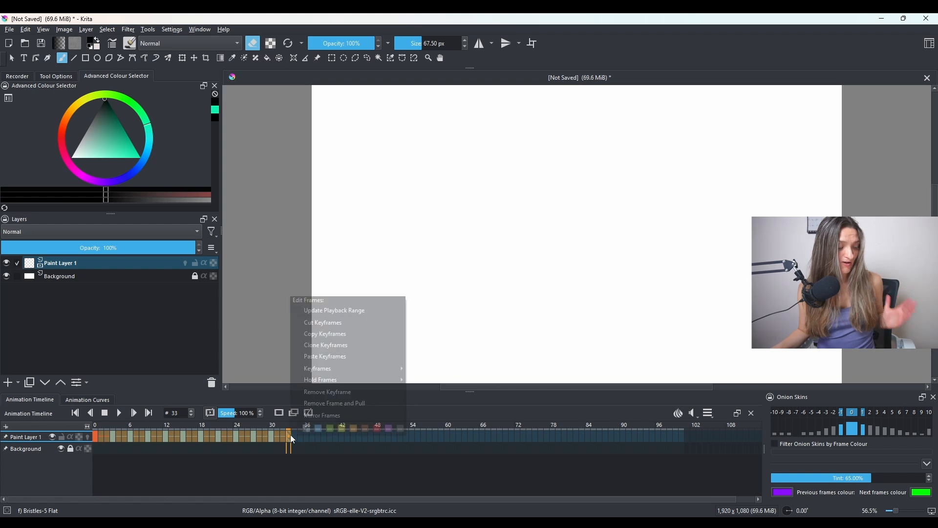
{"action": "left_click", "coordinate": [315, 416]}
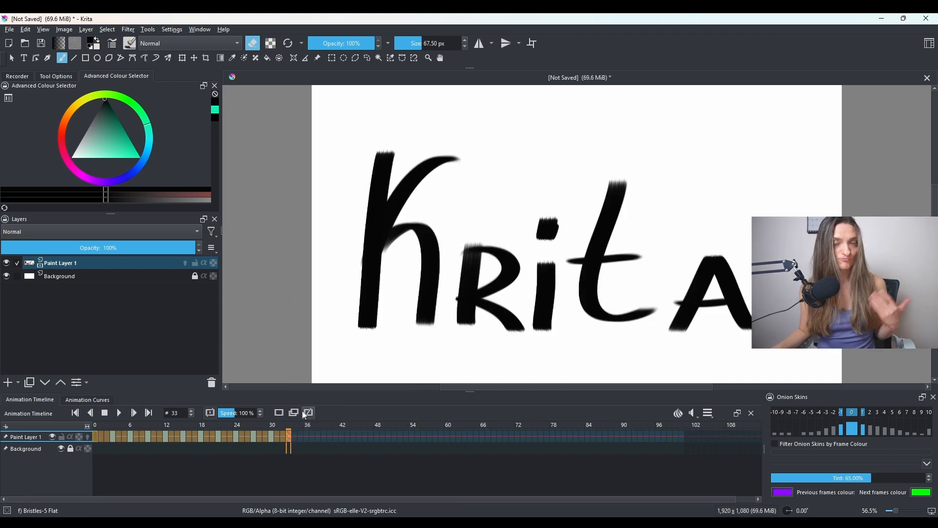
Step: Set the animation's clip end to frame 45 and play back the mirrored animation
{"action": "left_click", "coordinate": [107, 436]}
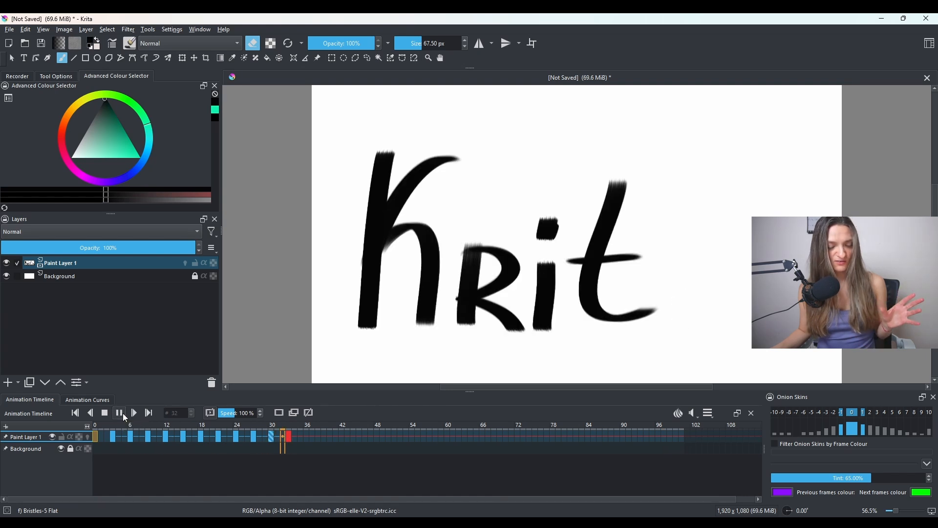
{"action": "left_click", "coordinate": [122, 412]}
{"action": "left_click", "coordinate": [709, 413]}
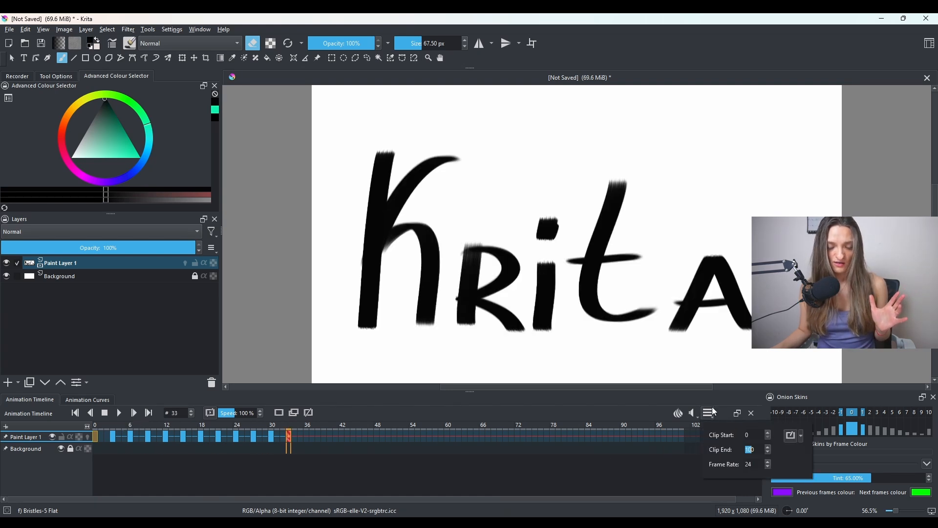
{"action": "left_click", "coordinate": [758, 451]}
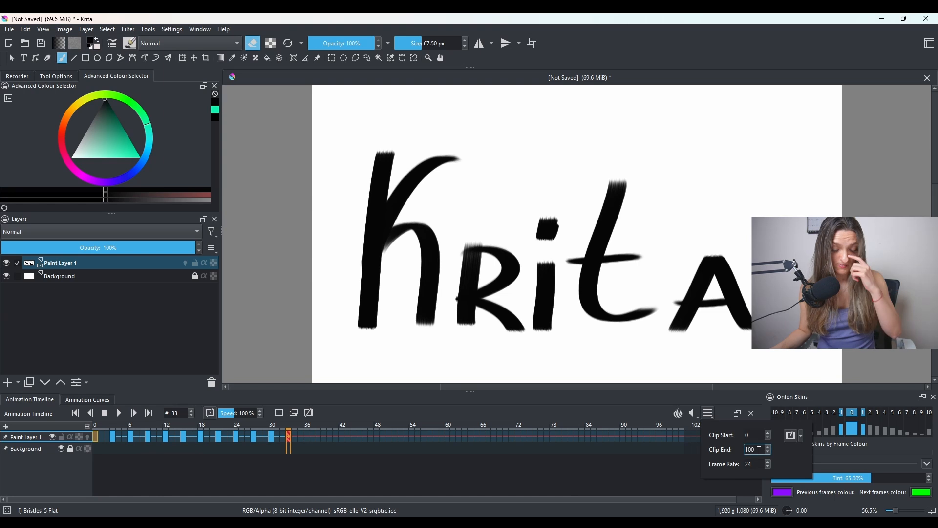
{"action": "left_click_drag", "start_coordinate": [758, 450], "coordinate": [736, 458]}
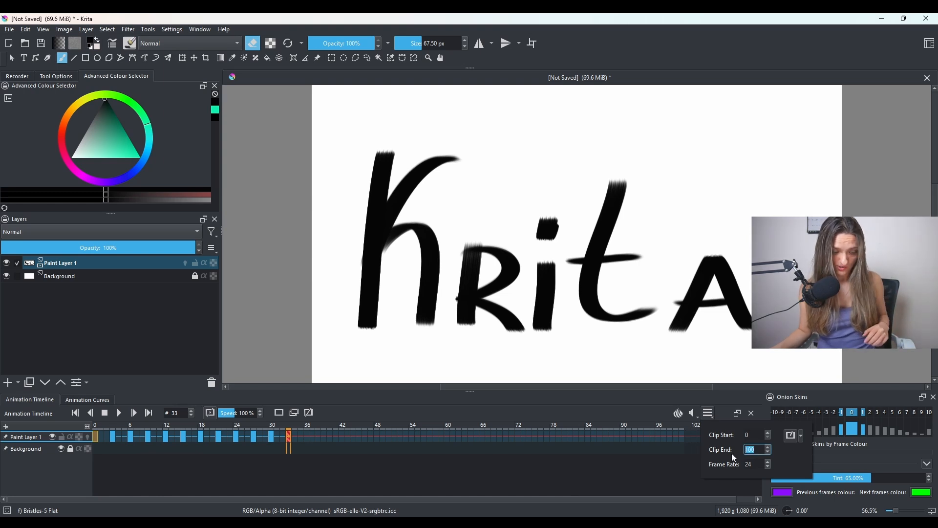
{"action": "type", "text": "45"}
{"action": "key", "text": "Return"}
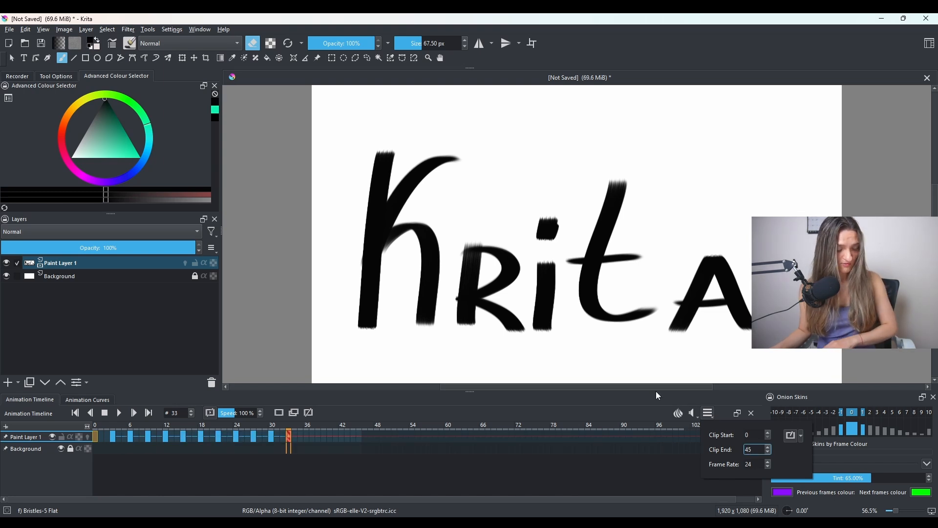
{"action": "left_click", "coordinate": [120, 415]}
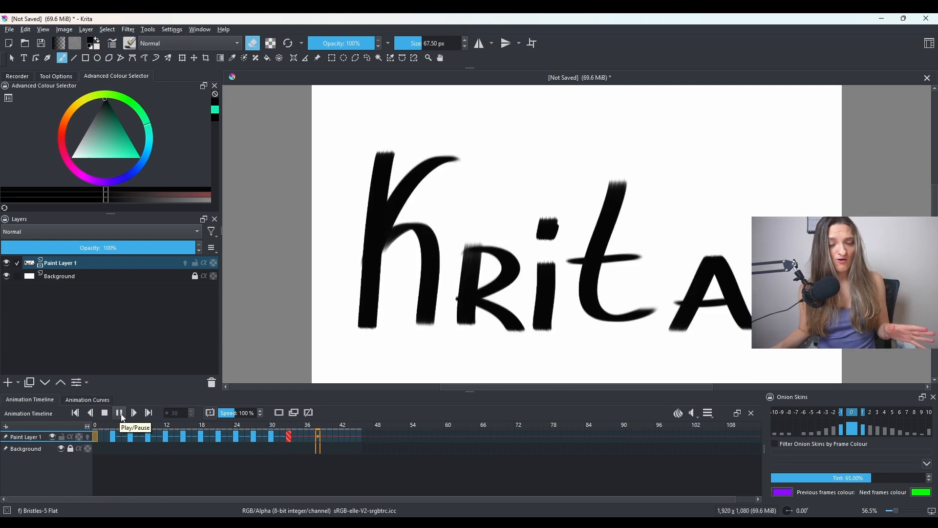
{"action": "left_click", "coordinate": [123, 416]}
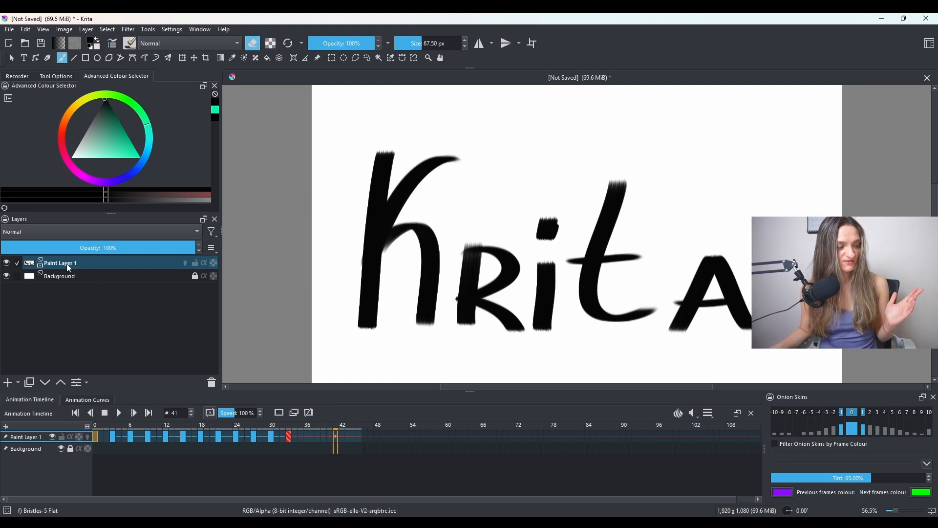
Step: Rename the layer Paint Layer 1 as TEXT
{"action": "mouse_move", "coordinate": [67, 264]}
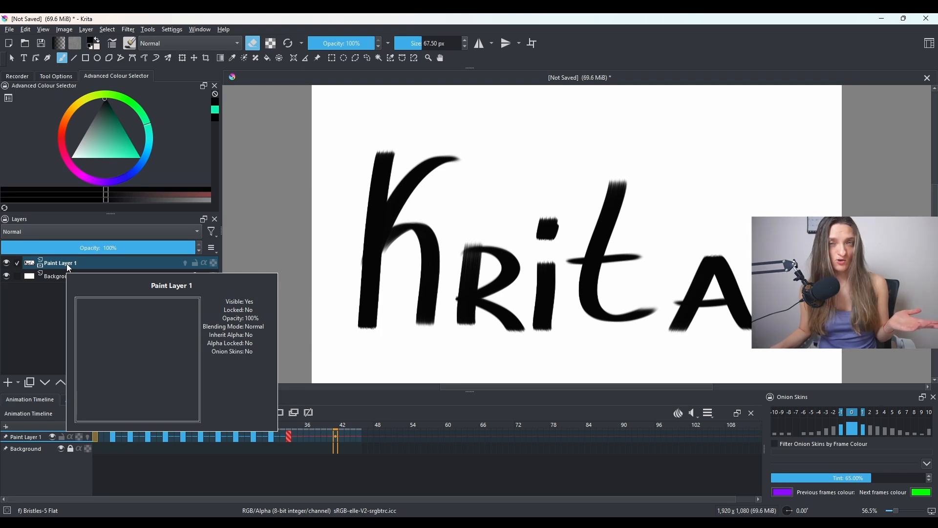
{"action": "double_click", "coordinate": [69, 265]}
{"action": "type", "text": "TEXT"}
{"action": "key", "text": "Return"}
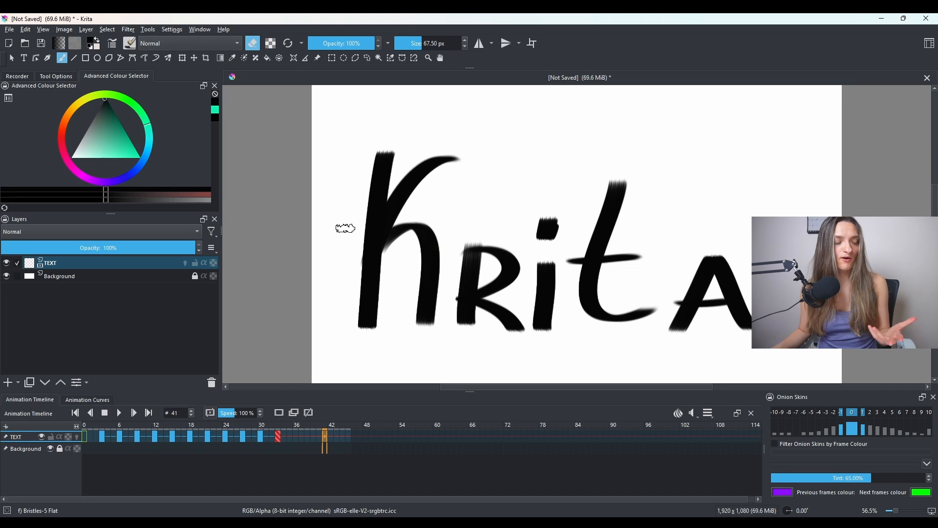
Step: Add a Stroke layer style to the TEXT layer with 100% opacity and an orange colour
{"action": "right_click", "coordinate": [121, 262]}
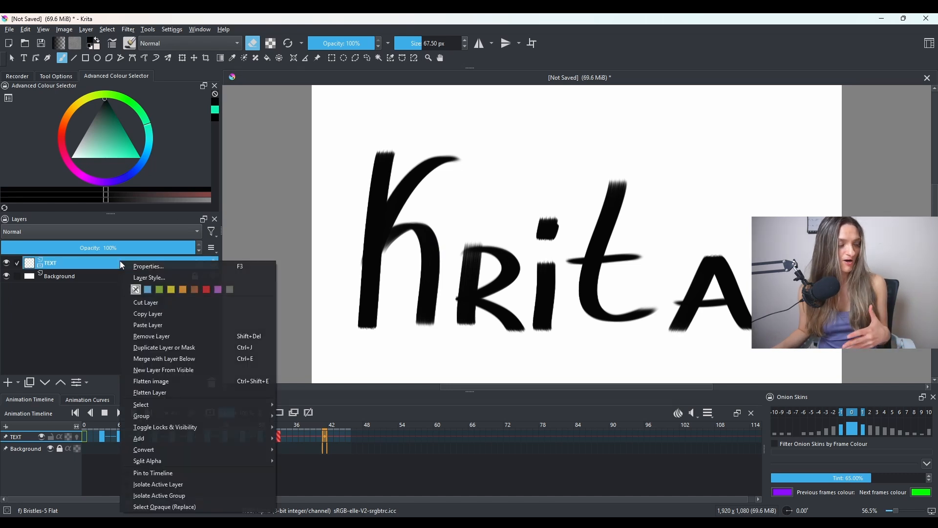
{"action": "left_click", "coordinate": [142, 279]}
{"action": "left_click_drag", "start_coordinate": [408, 99], "coordinate": [192, 113]}
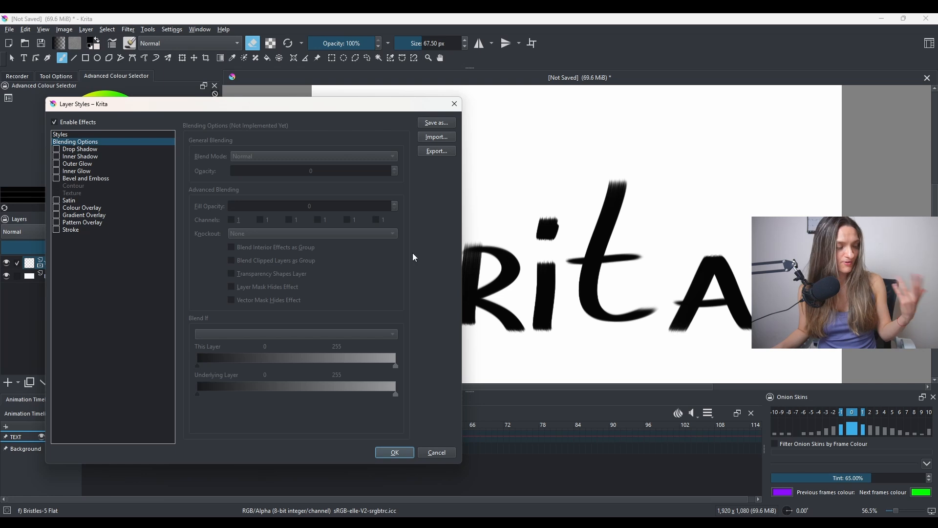
{"action": "left_click", "coordinate": [57, 229]}
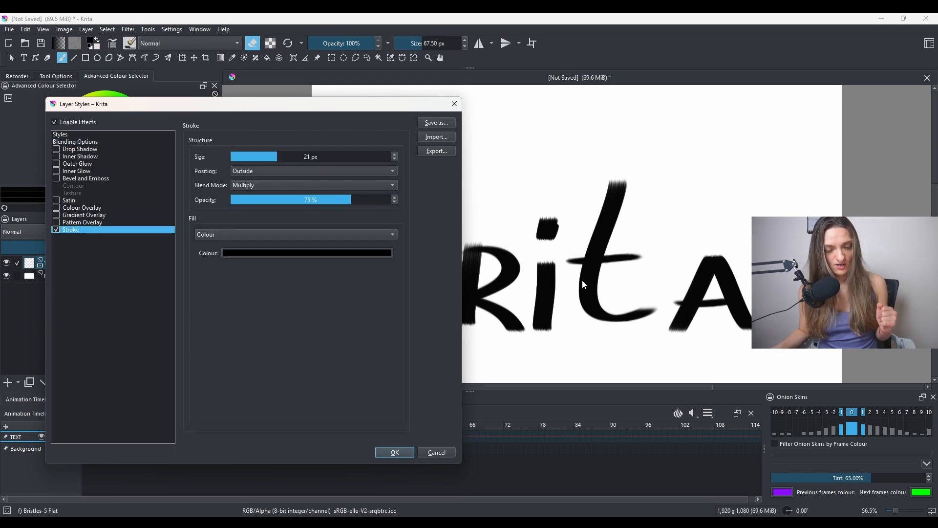
{"action": "left_click_drag", "start_coordinate": [247, 199], "coordinate": [312, 199]}
{"action": "left_click", "coordinate": [241, 251]}
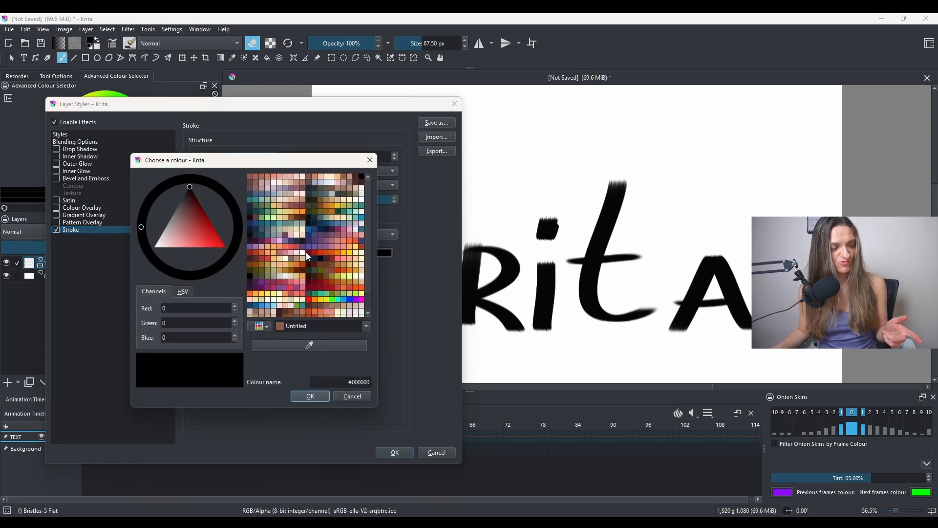
{"action": "left_click", "coordinate": [340, 253]}
{"action": "left_click", "coordinate": [314, 402]}
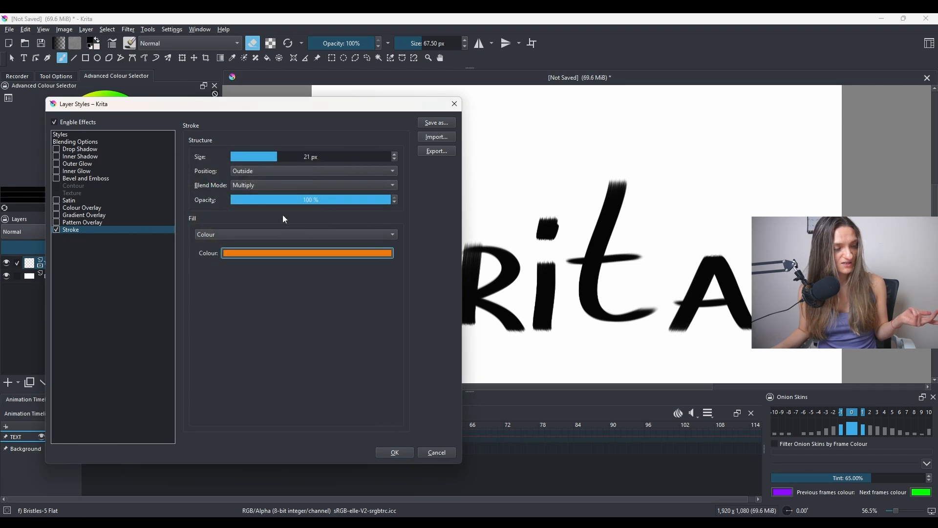
Step: Set the stroke's blend mode to Normal and apply the layer style
{"action": "left_click", "coordinate": [250, 188]}
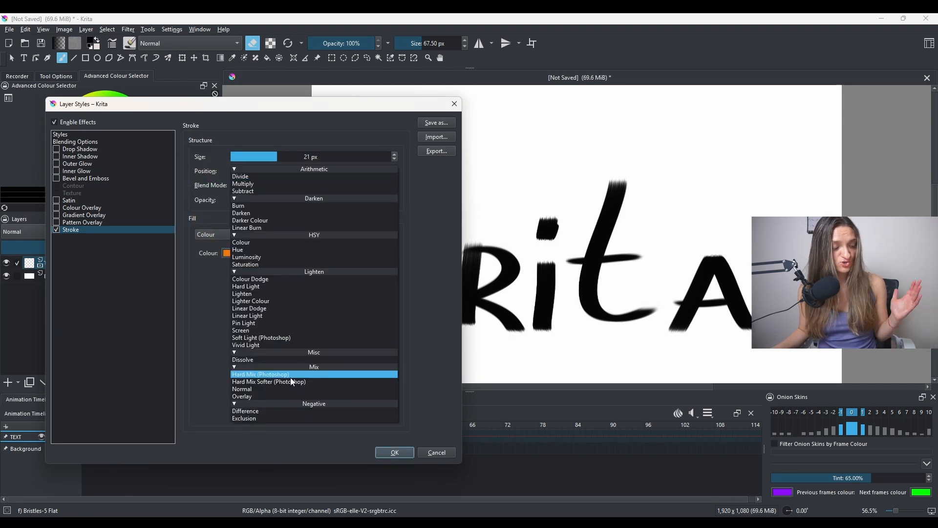
{"action": "left_click", "coordinate": [277, 389]}
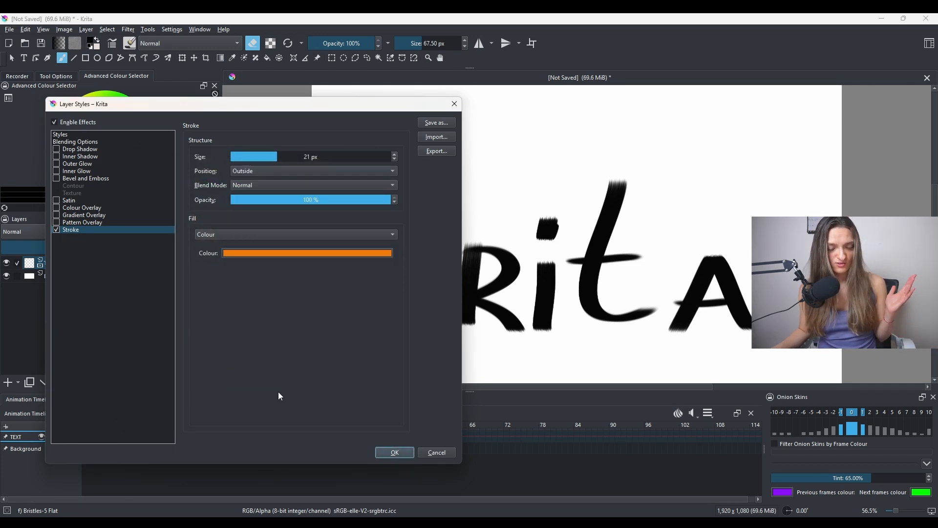
{"action": "left_click_drag", "start_coordinate": [330, 106], "coordinate": [680, 128]}
{"action": "left_click", "coordinate": [277, 441]}
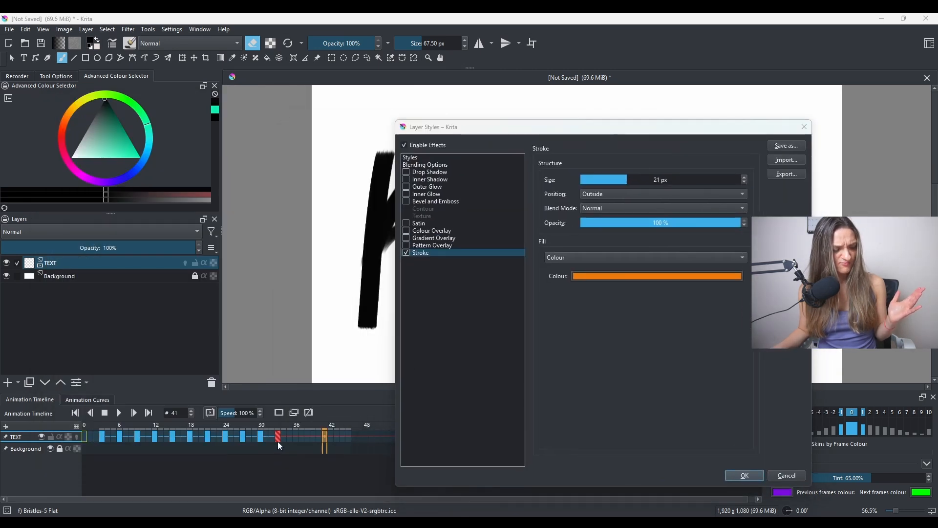
{"action": "left_click", "coordinate": [744, 475]}
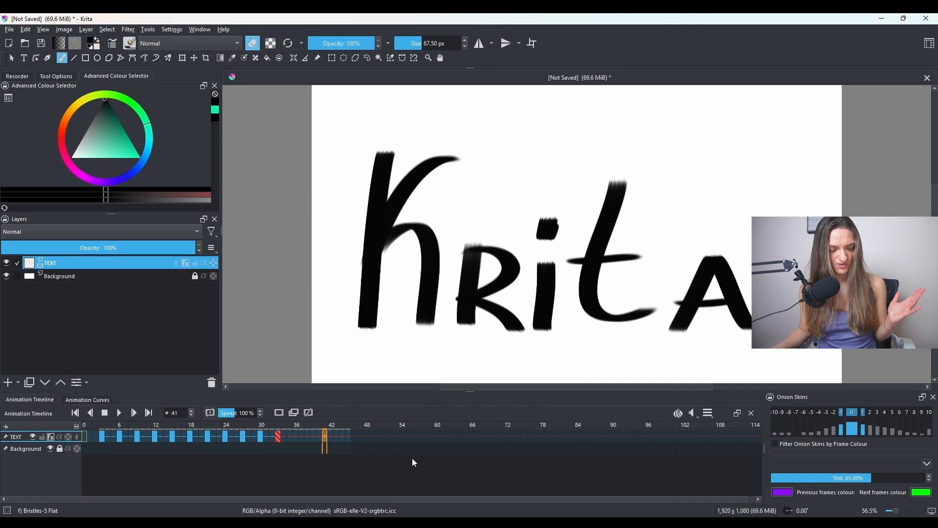
Step: Check the outlined keyframes and erase the stray orange specks beside the letters at frame 18
{"action": "left_click", "coordinate": [278, 438]}
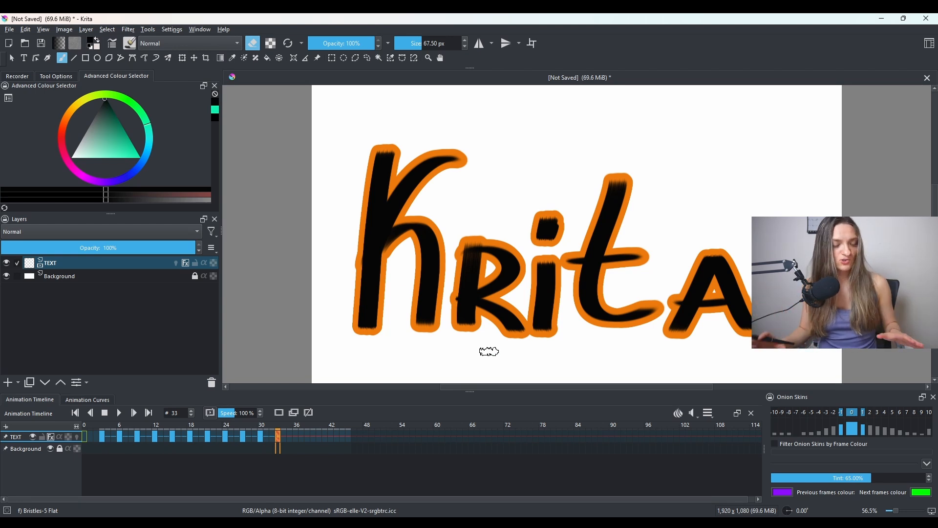
{"action": "left_click", "coordinate": [209, 437]}
{"action": "left_click", "coordinate": [226, 439]}
{"action": "left_click", "coordinate": [243, 443]}
{"action": "left_click_drag", "start_coordinate": [254, 440], "coordinate": [283, 438]}
{"action": "left_click", "coordinate": [190, 440]}
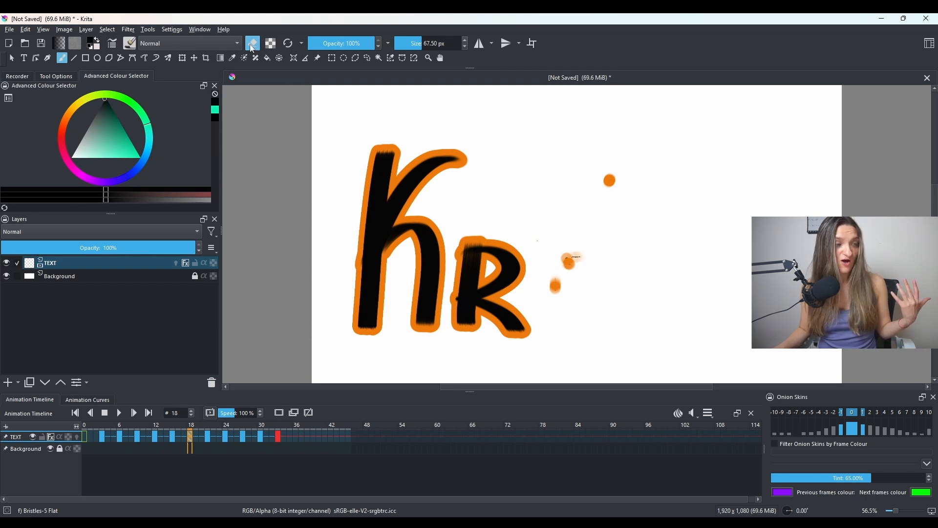
{"action": "left_click_drag", "start_coordinate": [607, 177], "coordinate": [611, 188]}
{"action": "left_click_drag", "start_coordinate": [569, 264], "coordinate": [574, 251]}
{"action": "left_click_drag", "start_coordinate": [556, 283], "coordinate": [560, 298]}
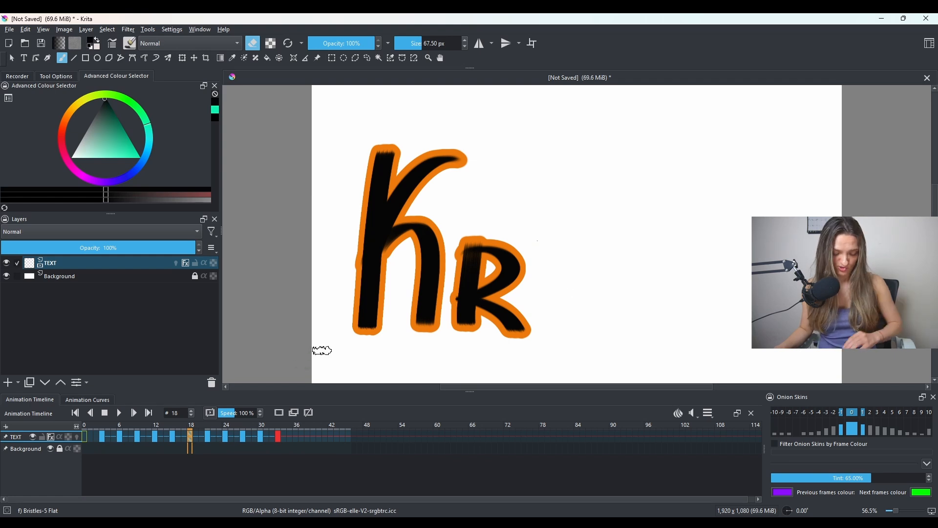
Step: Erase the stray orange specks where the t is missing on the keyframes at frames 21, 24 and 27
{"action": "key", "text": "period"}
{"action": "left_click_drag", "start_coordinate": [604, 170], "coordinate": [614, 191]}
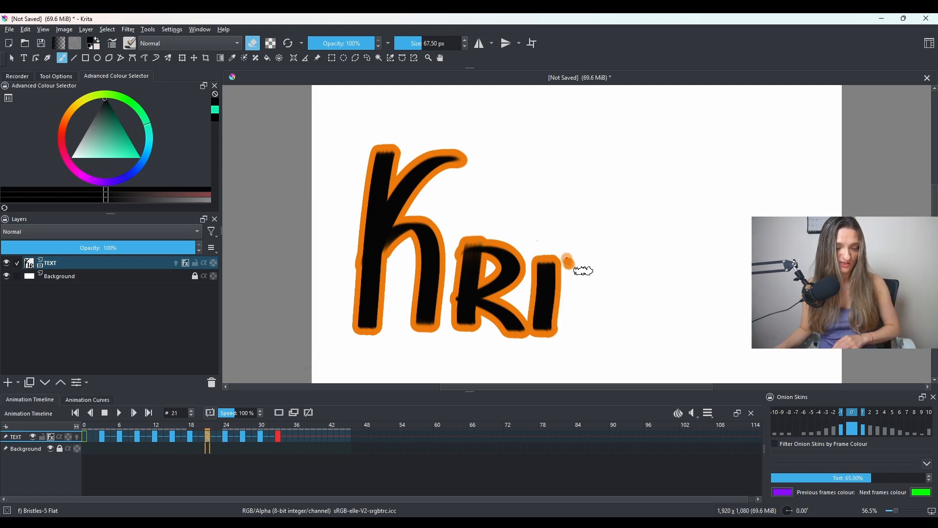
{"action": "key", "text": "period"}
{"action": "left_click_drag", "start_coordinate": [617, 172], "coordinate": [611, 174]}
{"action": "mouse_move", "coordinate": [595, 260]}
{"action": "left_mouse_down"}
{"action": "mouse_move", "coordinate": [582, 242]}
{"action": "mouse_move", "coordinate": [576, 263]}
{"action": "left_mouse_up"}
{"action": "key", "text": "period"}
{"action": "left_click_drag", "start_coordinate": [626, 174], "coordinate": [611, 190]}
{"action": "key", "text": "period"}
{"action": "key", "text": "period"}
{"action": "key", "text": "period"}
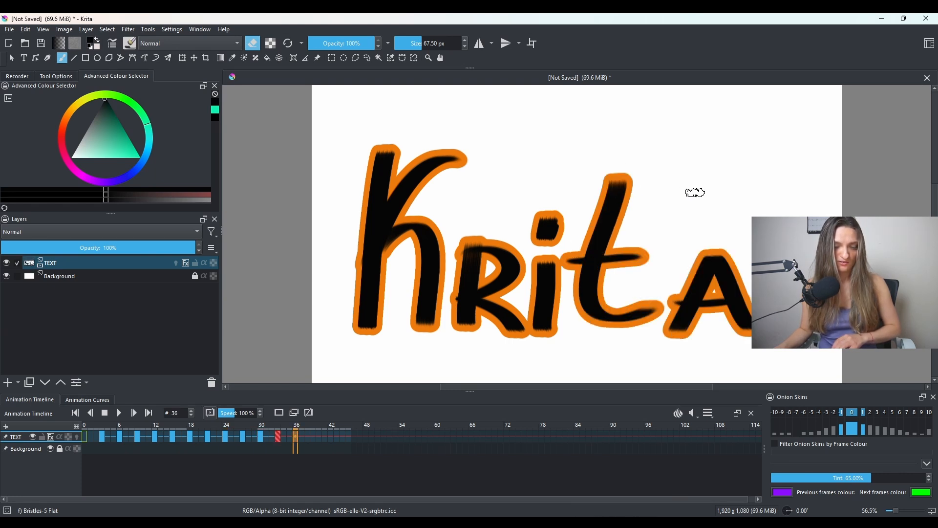
Step: Erase the stray orange specks beside the letters at frame 15 and on the earlier keyframes
{"action": "key", "text": "comma"}
{"action": "key", "text": "comma"}
{"action": "key", "text": "comma"}
{"action": "key", "text": "comma"}
{"action": "key", "text": "comma"}
{"action": "key", "text": "comma"}
{"action": "key", "text": "comma"}
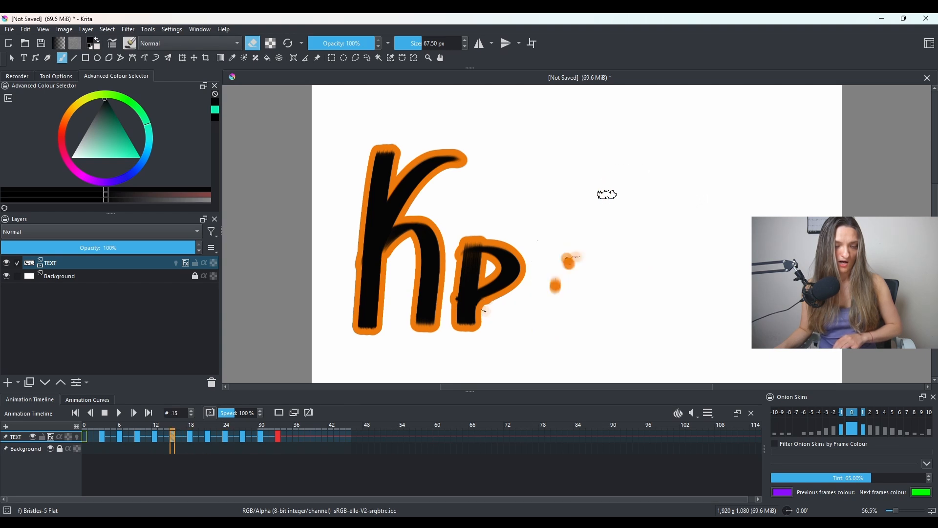
{"action": "left_click_drag", "start_coordinate": [587, 253], "coordinate": [558, 264]}
{"action": "key", "text": "comma"}
{"action": "key", "text": "comma"}
{"action": "key", "text": "comma"}
{"action": "left_click_drag", "start_coordinate": [621, 174], "coordinate": [617, 178]}
{"action": "left_click_drag", "start_coordinate": [555, 293], "coordinate": [574, 230]}
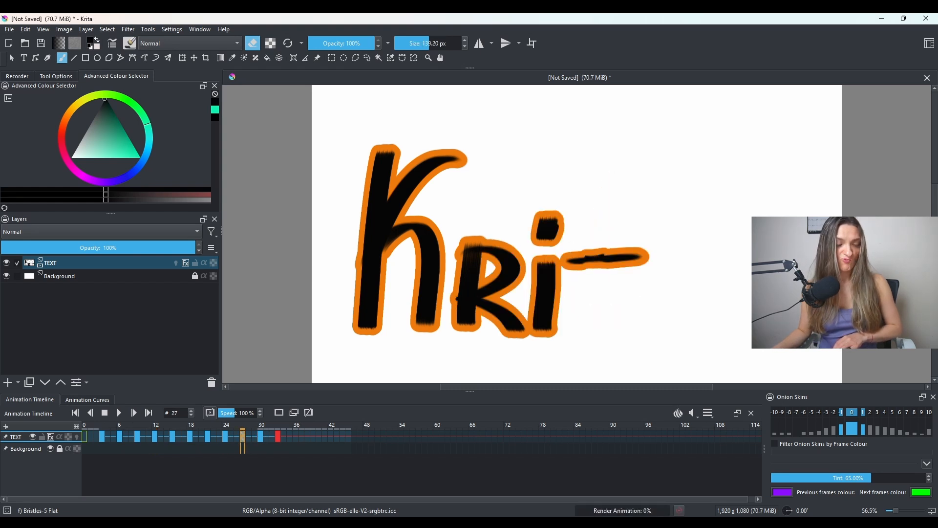
Step: Step forward through the keyframes to frame 36, checking each one for leftover specks
{"action": "key", "text": "period"}
{"action": "key", "text": "period"}
{"action": "key", "text": "period"}
{"action": "key", "text": "period"}
{"action": "key", "text": "period"}
{"action": "key", "text": "period"}
{"action": "key", "text": "period"}
{"action": "key", "text": "period"}
{"action": "key", "text": "period"}
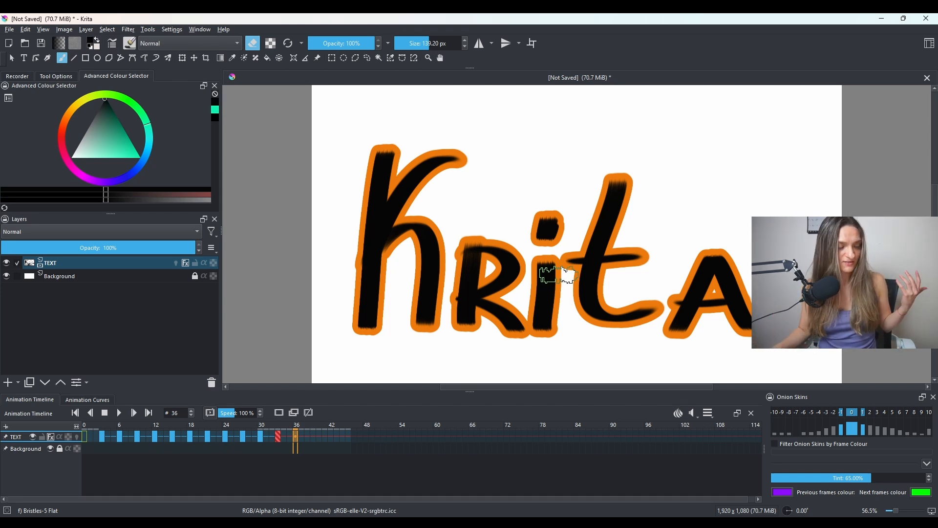
Step: Hide the Background layer so the lettering sits on transparency
{"action": "left_click", "coordinate": [7, 277]}
{"action": "left_click", "coordinate": [8, 277]}
{"action": "left_click", "coordinate": [8, 277]}
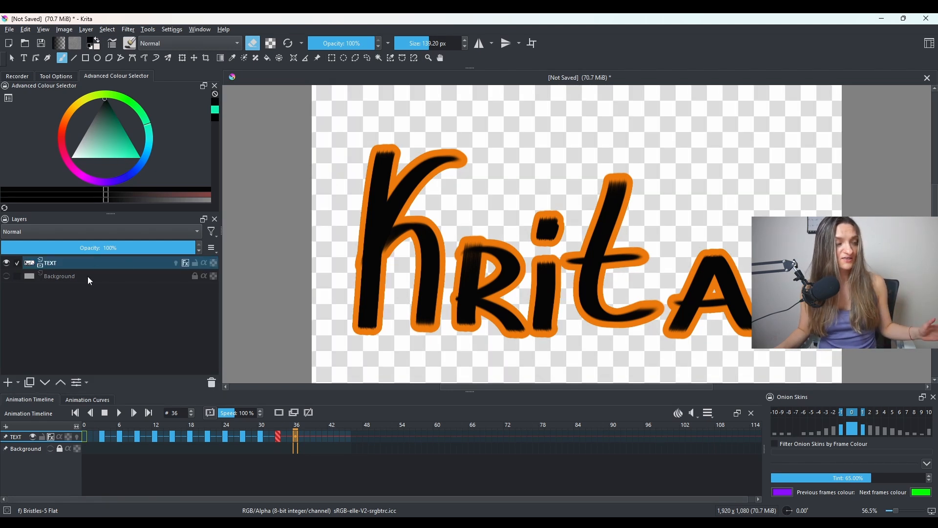
Step: Open the animation render settings and keep PNG image as the format for the image sequence
{"action": "left_click", "coordinate": [10, 30]}
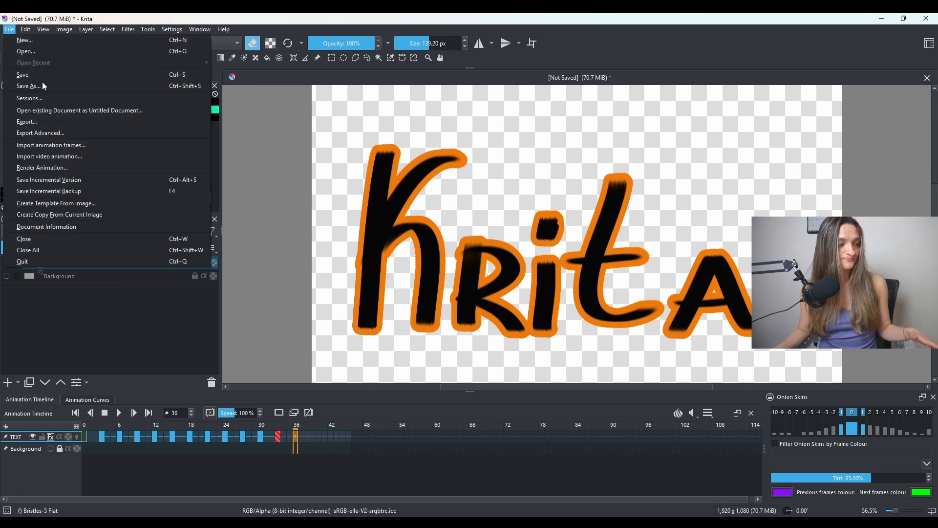
{"action": "left_click", "coordinate": [46, 169]}
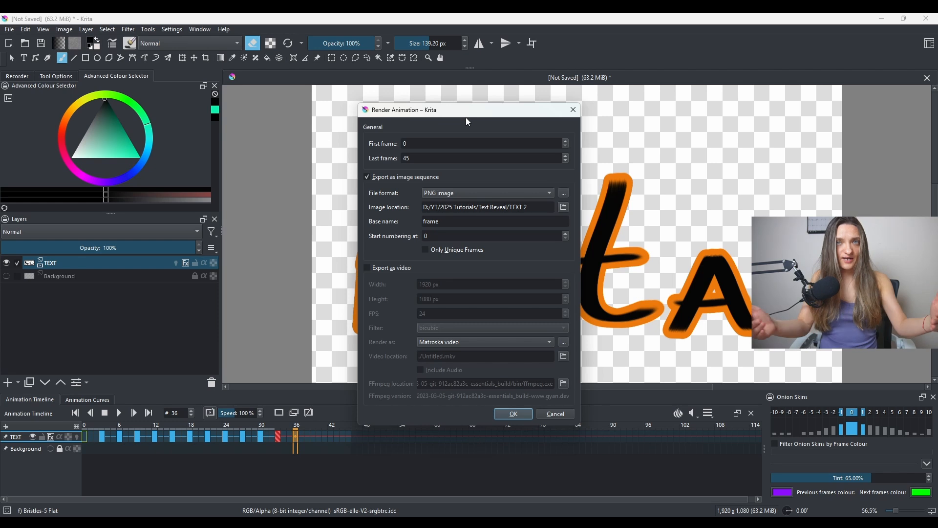
{"action": "left_click", "coordinate": [456, 193]}
{"action": "left_click", "coordinate": [456, 194]}
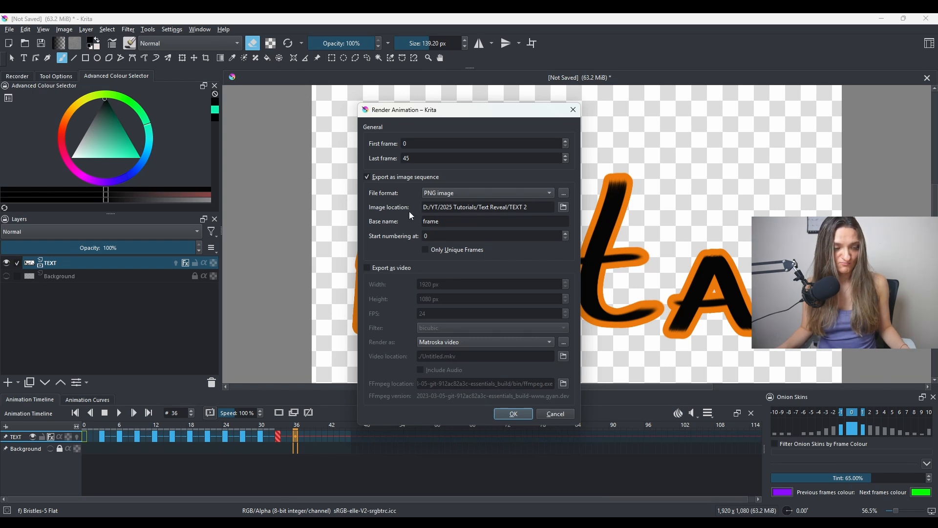
Step: Create a folder named TEXT 3 inside Text Reveal and choose it as the image location for the render
{"action": "left_click", "coordinate": [566, 209]}
{"action": "left_click", "coordinate": [594, 145]}
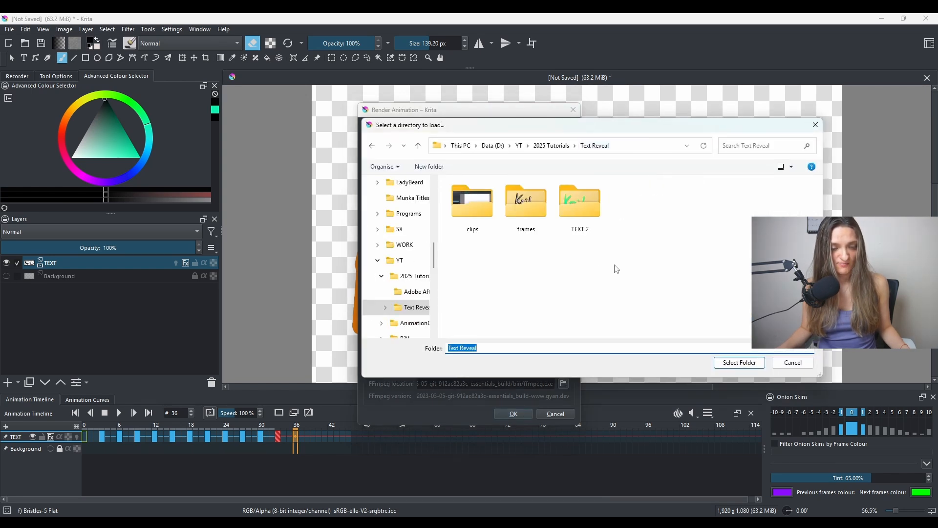
{"action": "right_click", "coordinate": [610, 269]}
{"action": "mouse_move", "coordinate": [633, 379]}
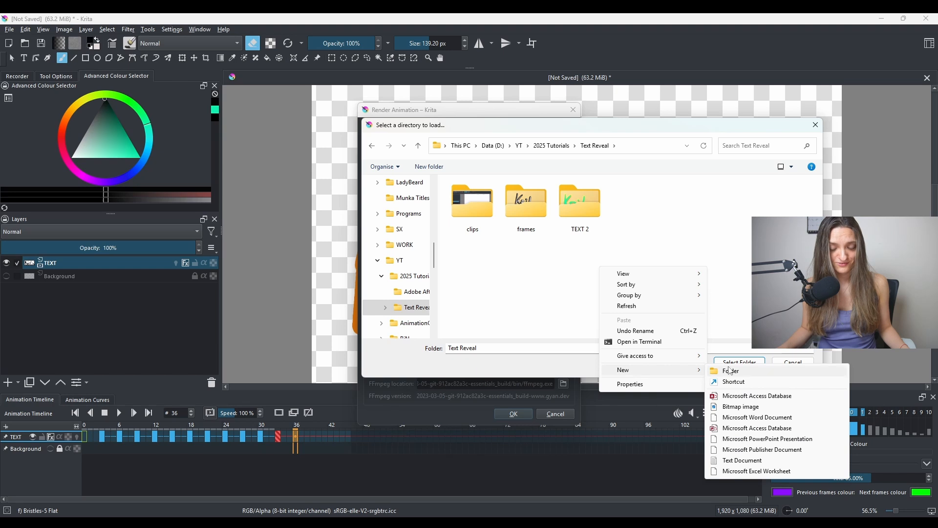
{"action": "left_click", "coordinate": [730, 369]}
{"action": "type", "text": "TEXT 3"}
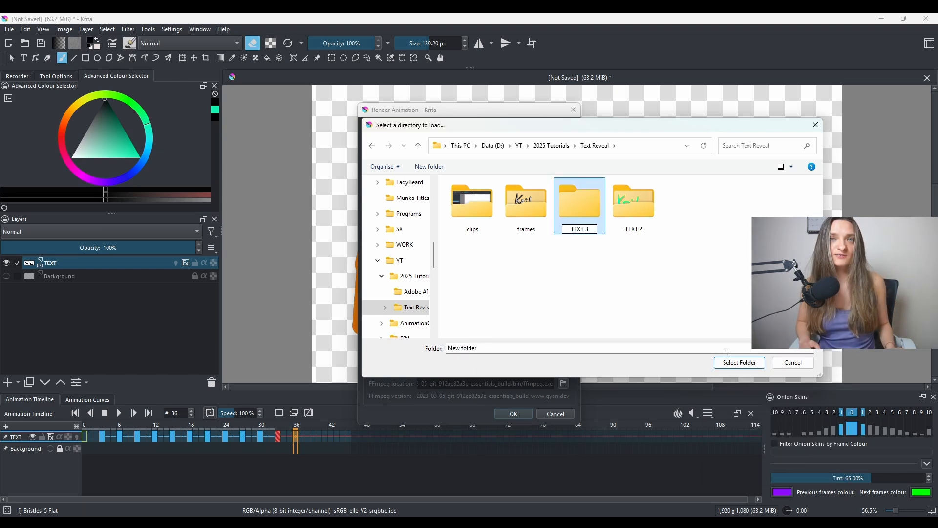
{"action": "key", "text": "Return"}
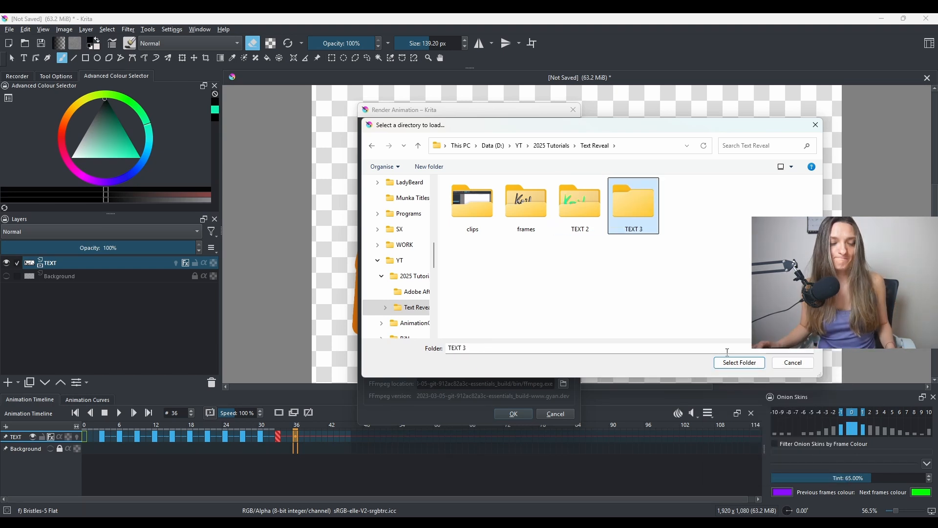
{"action": "double_click", "coordinate": [642, 211]}
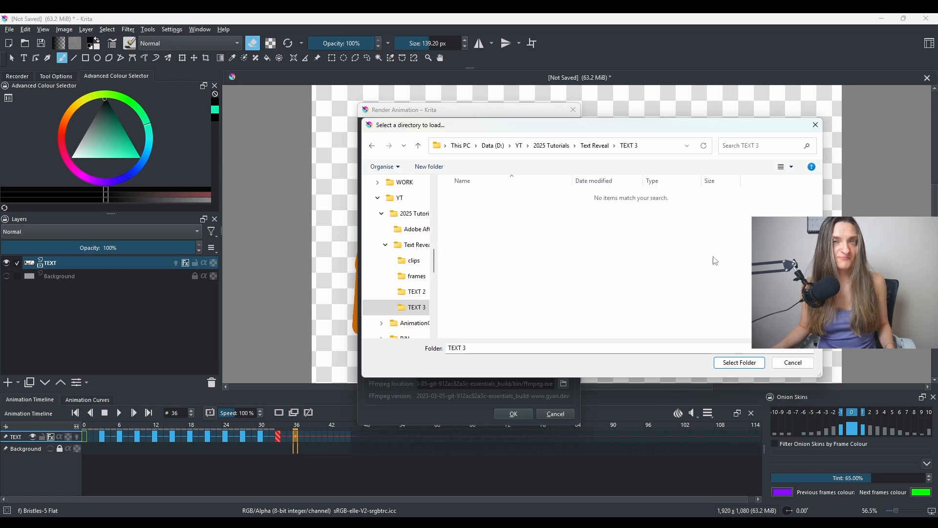
{"action": "left_click", "coordinate": [740, 362]}
Step: Keep the base name frame and the last frame 45, and render the PNG image sequence
{"action": "left_click", "coordinate": [448, 221]}
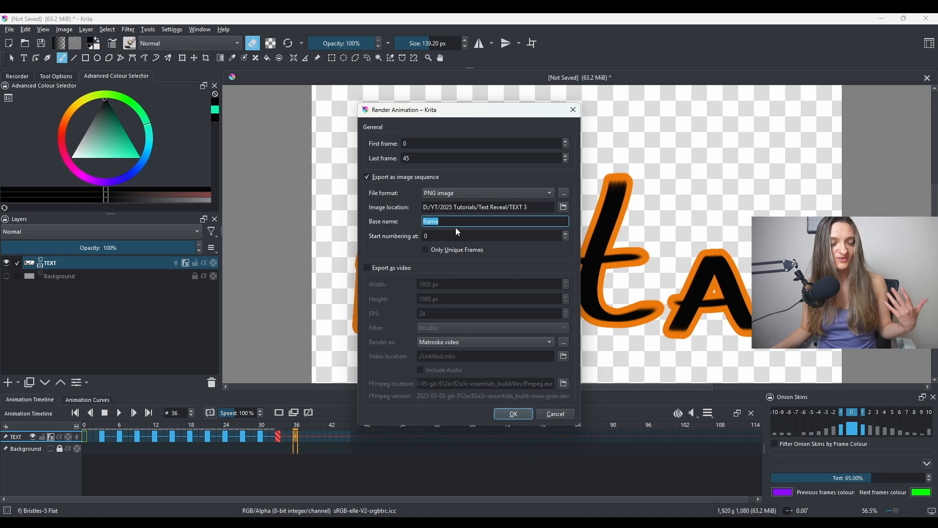
{"action": "key", "text": "Tab"}
{"action": "left_click_drag", "start_coordinate": [410, 161], "coordinate": [404, 163]}
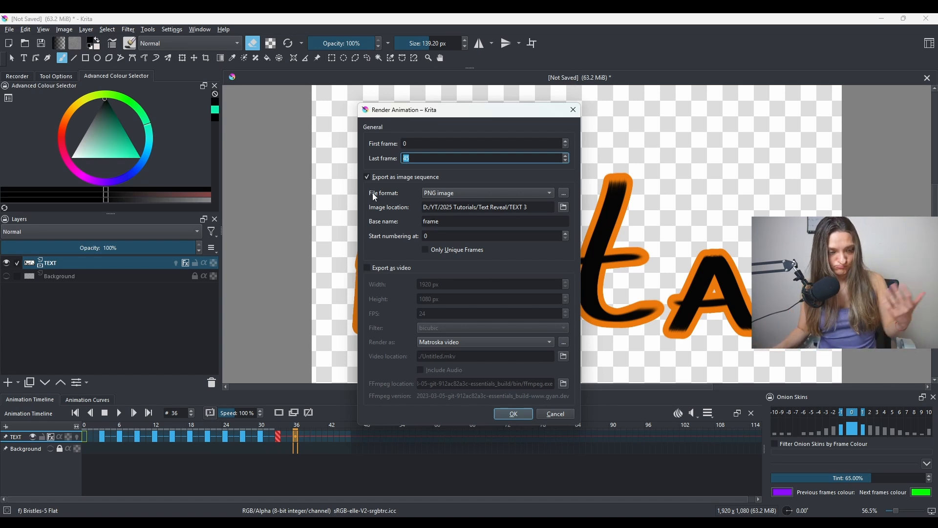
{"action": "left_click", "coordinate": [522, 416]}
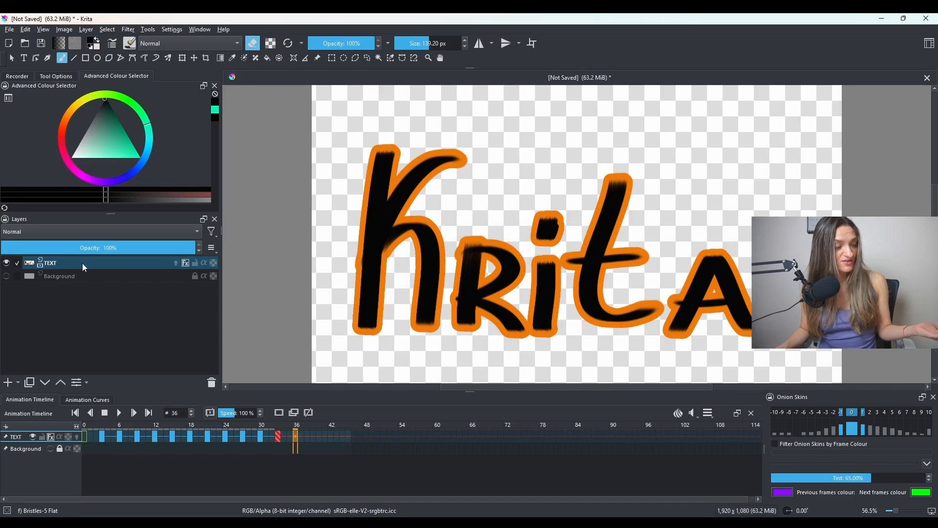
Step: Add a drop shadow to the TEXT layer with 81% opacity, 30 px distance and 31 px size, and scrub back to frame 23
{"action": "right_click", "coordinate": [82, 263]}
{"action": "left_click", "coordinate": [97, 287]}
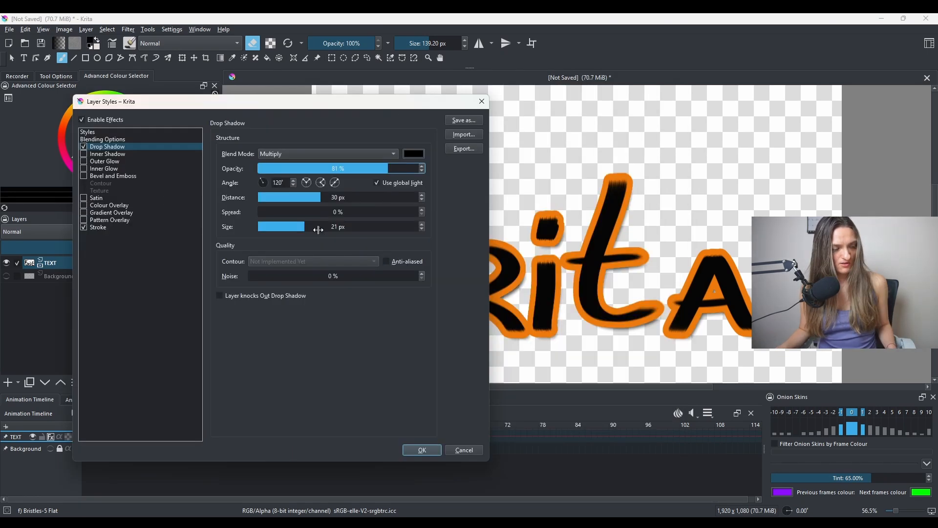
{"action": "left_click_drag", "start_coordinate": [312, 227], "coordinate": [319, 227]}
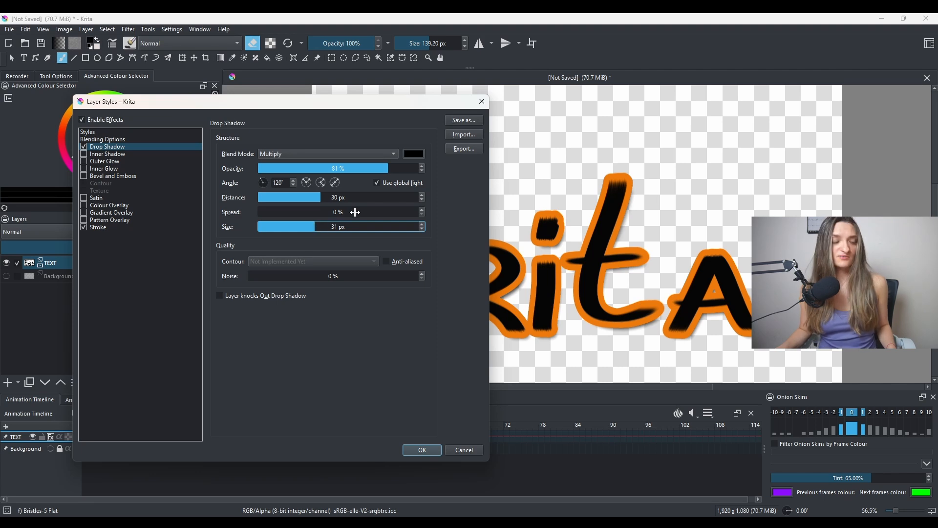
{"action": "left_click", "coordinate": [422, 450]}
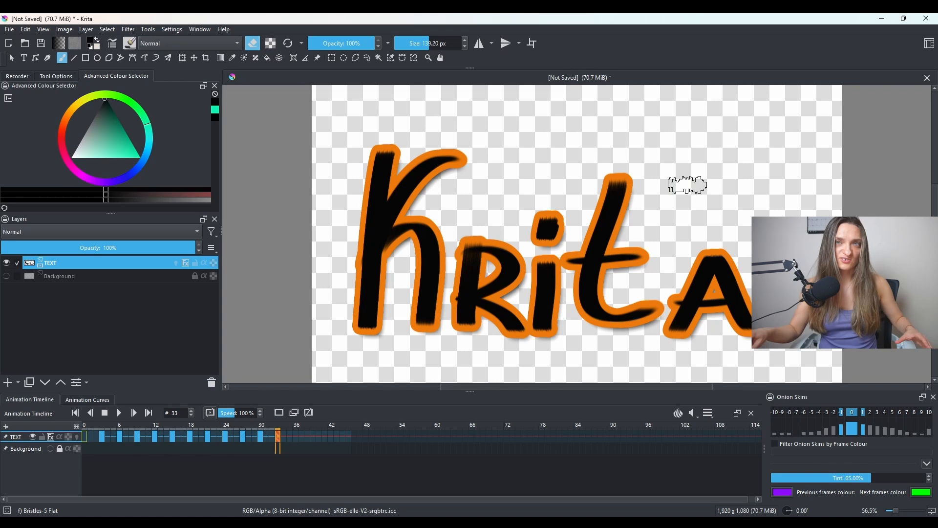
{"action": "left_click_drag", "start_coordinate": [215, 426], "coordinate": [213, 445]}
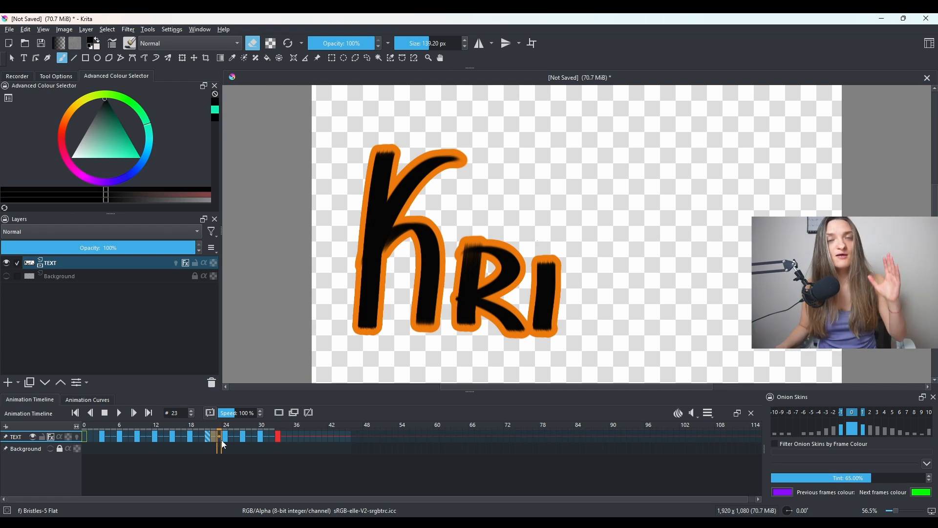